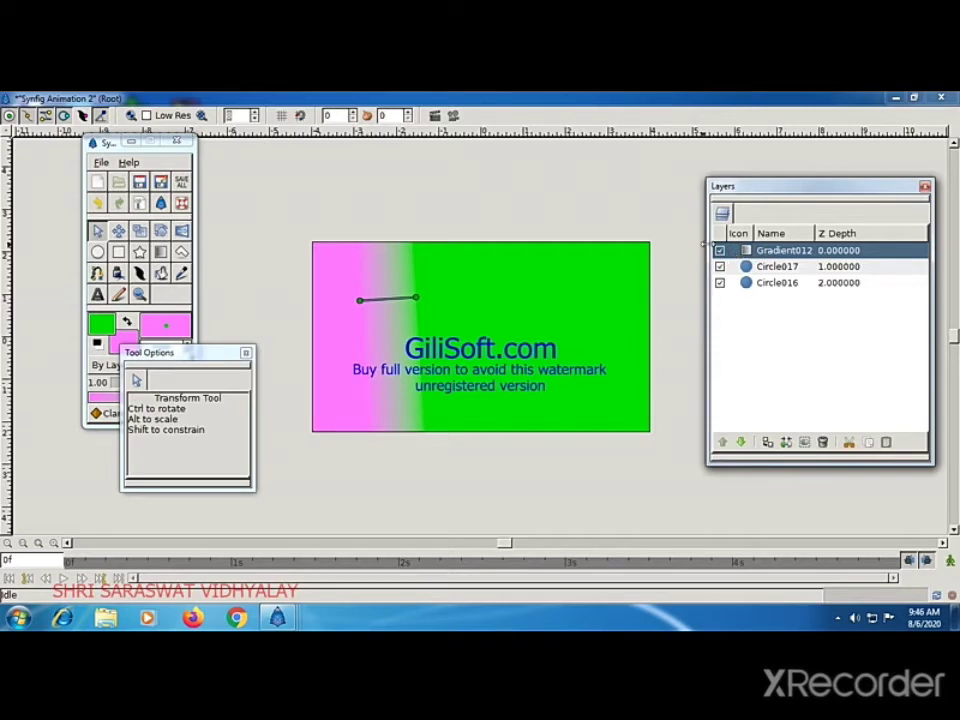
# Open the Params panel, reposition it beside the canvas and enlarge it to show all of the gradient's parameters.
pyautogui.click(101, 163)
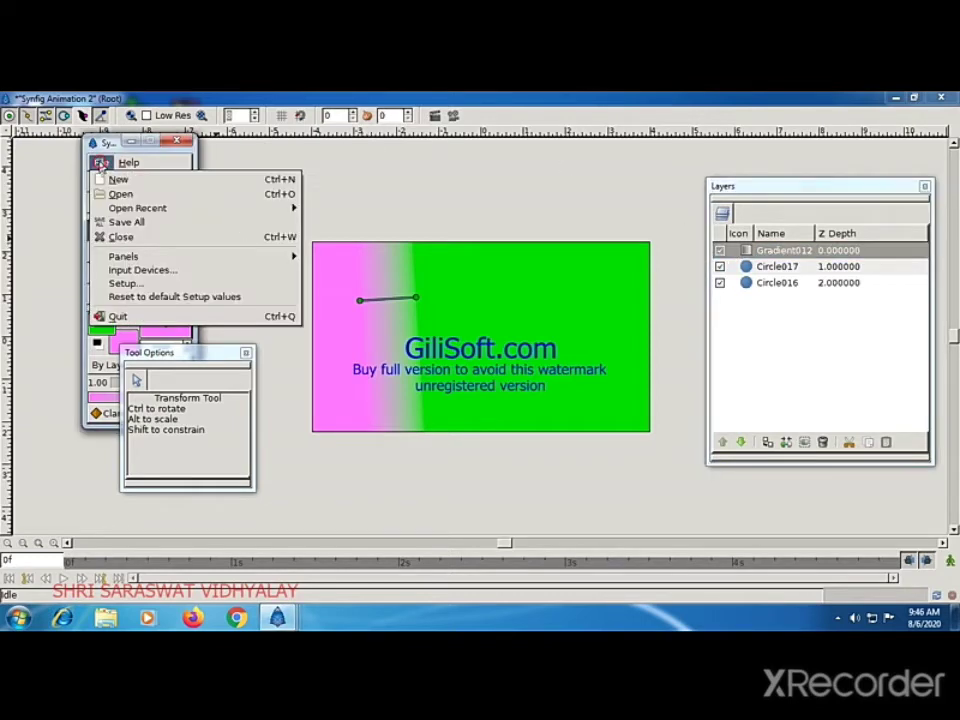
pyautogui.click(152, 257)
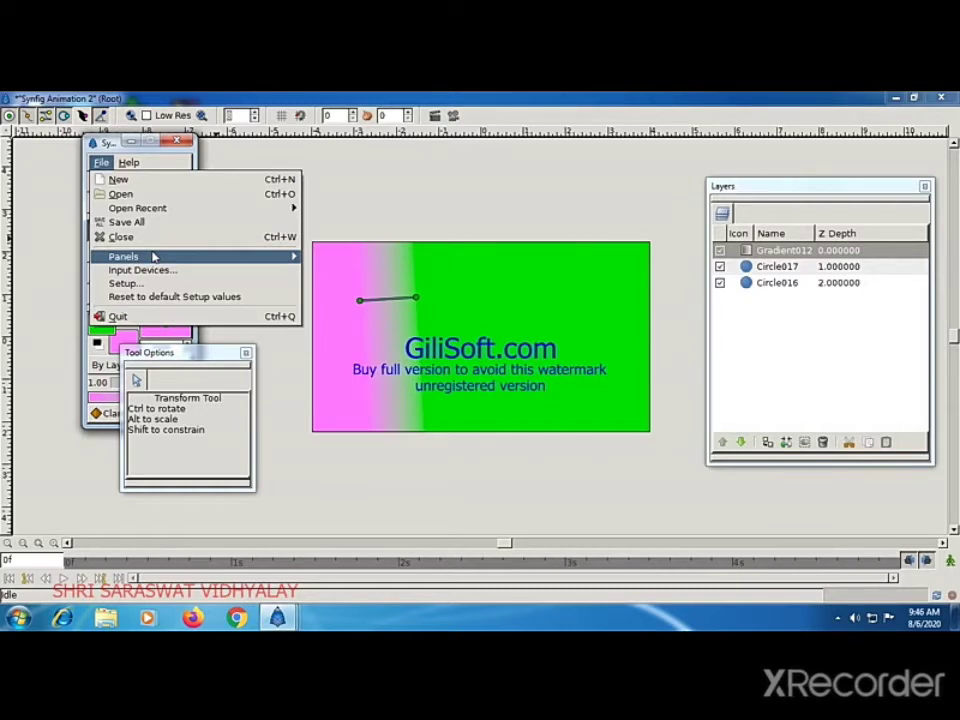
pyautogui.moveTo(116, 258)
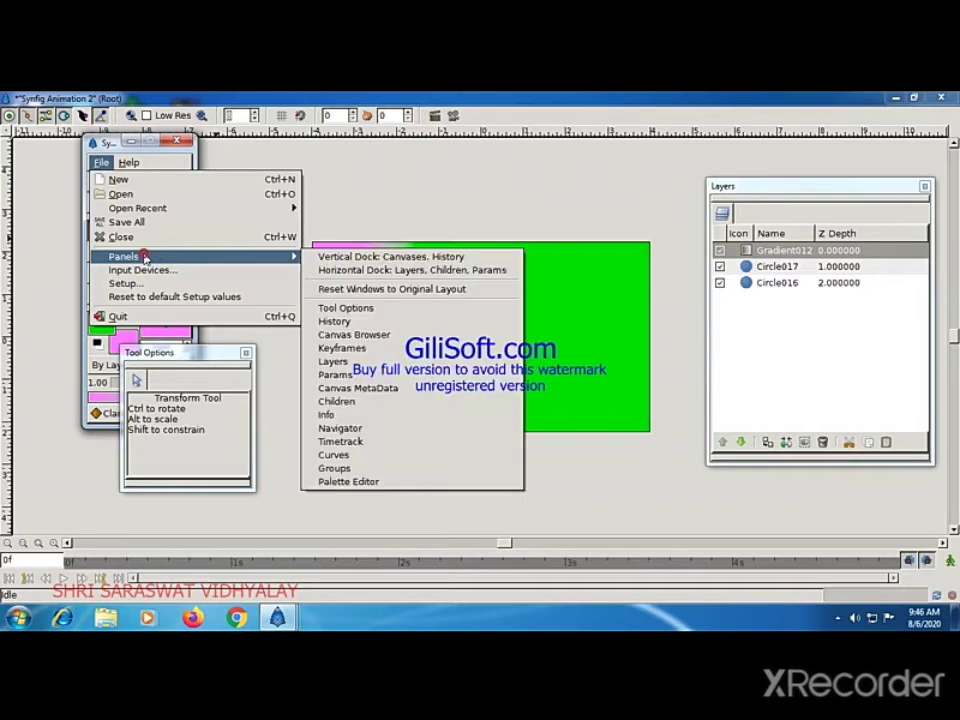
pyautogui.click(347, 373)
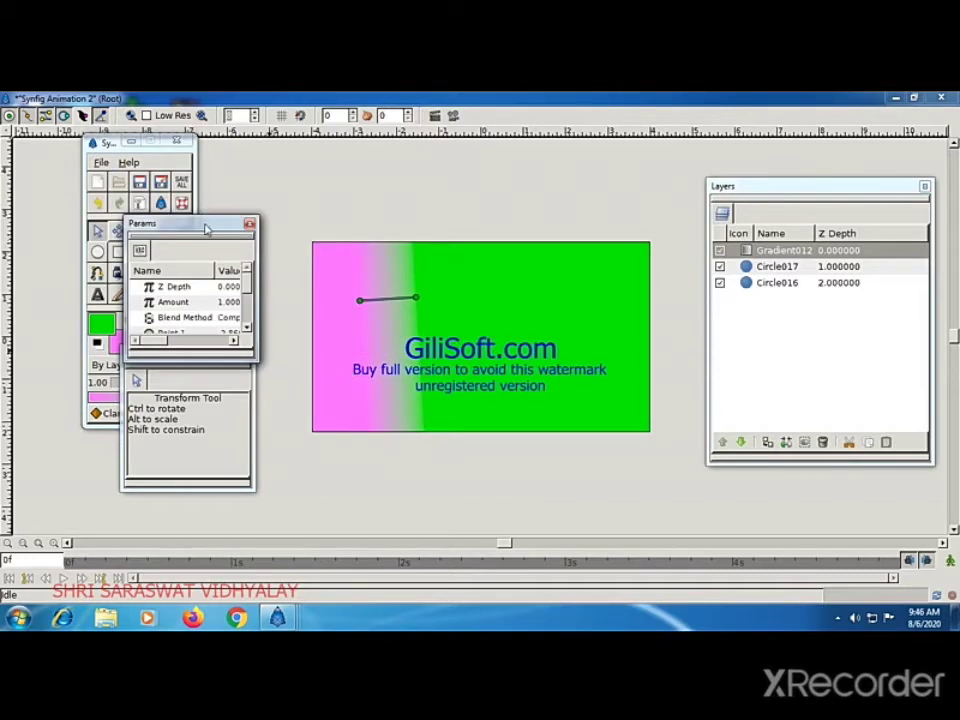
pyautogui.moveTo(180, 222); pyautogui.dragTo(120, 187)
pyautogui.moveTo(197, 325); pyautogui.dragTo(293, 437)
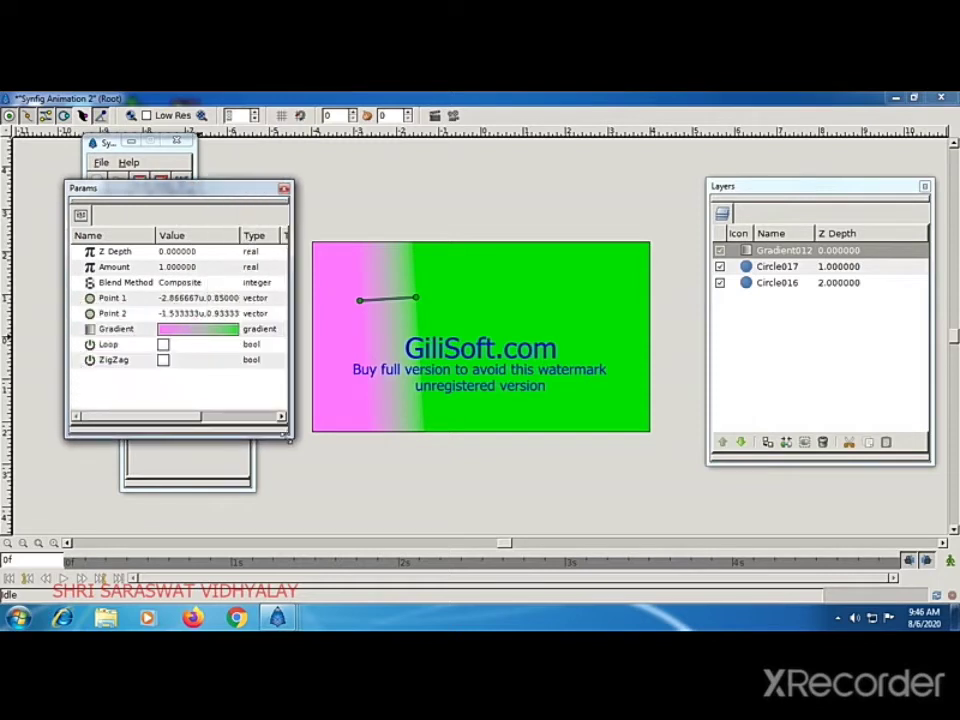
# Set the Gradient012 layer's blend method to Straight Onto, close the Params panel and clear the selection.
pyautogui.click(740, 251)
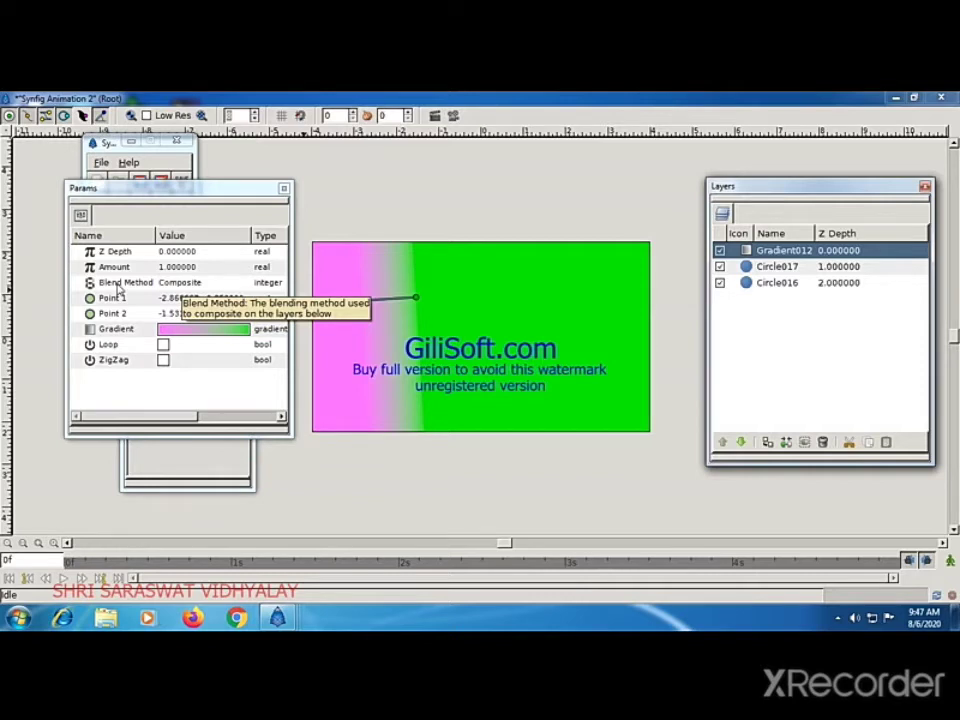
pyautogui.click(190, 288)
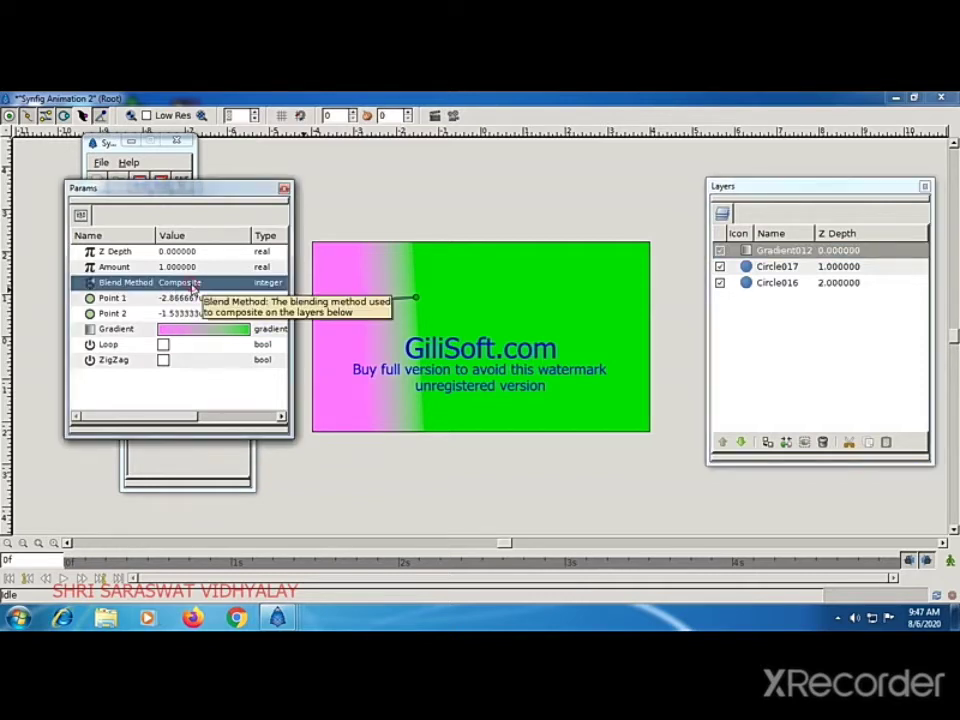
pyautogui.click(206, 284)
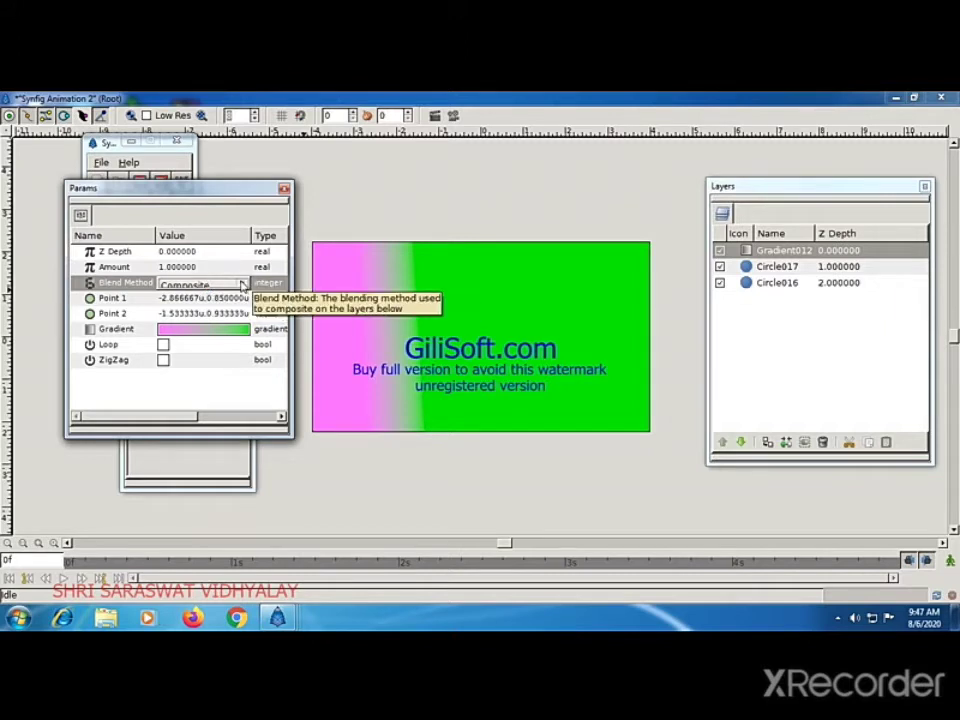
pyautogui.click(241, 287)
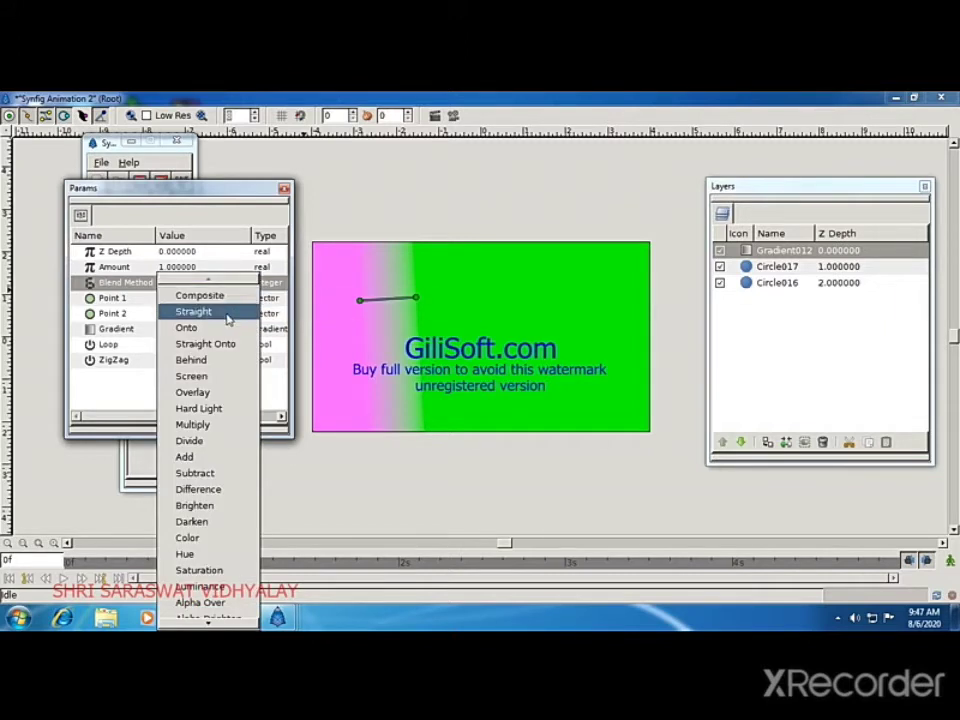
pyautogui.scroll(-1, 219, 382)
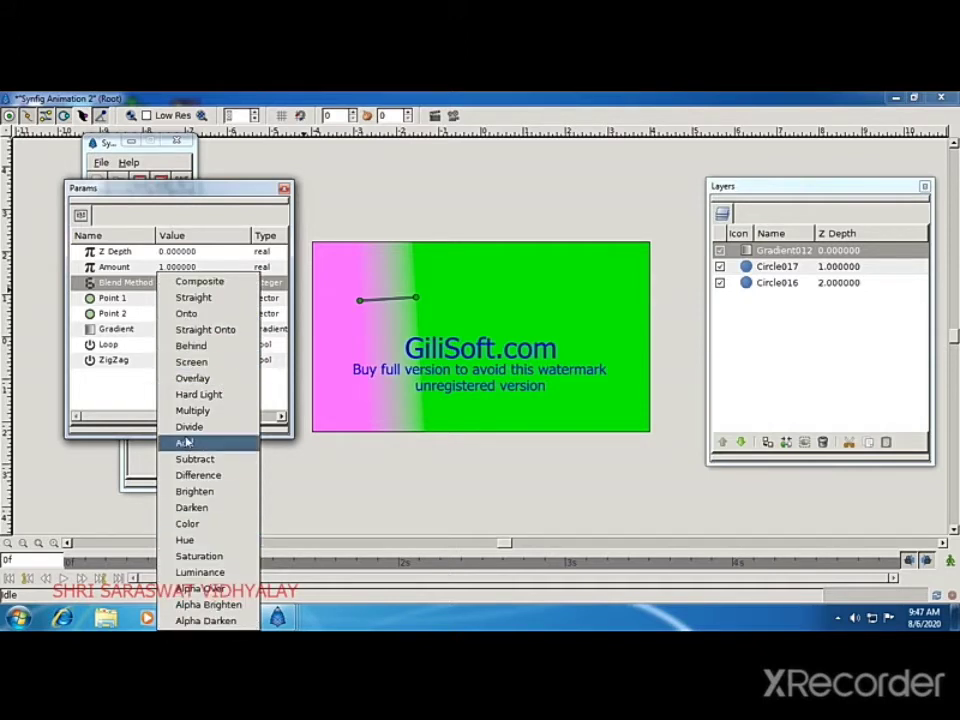
pyautogui.click(197, 330)
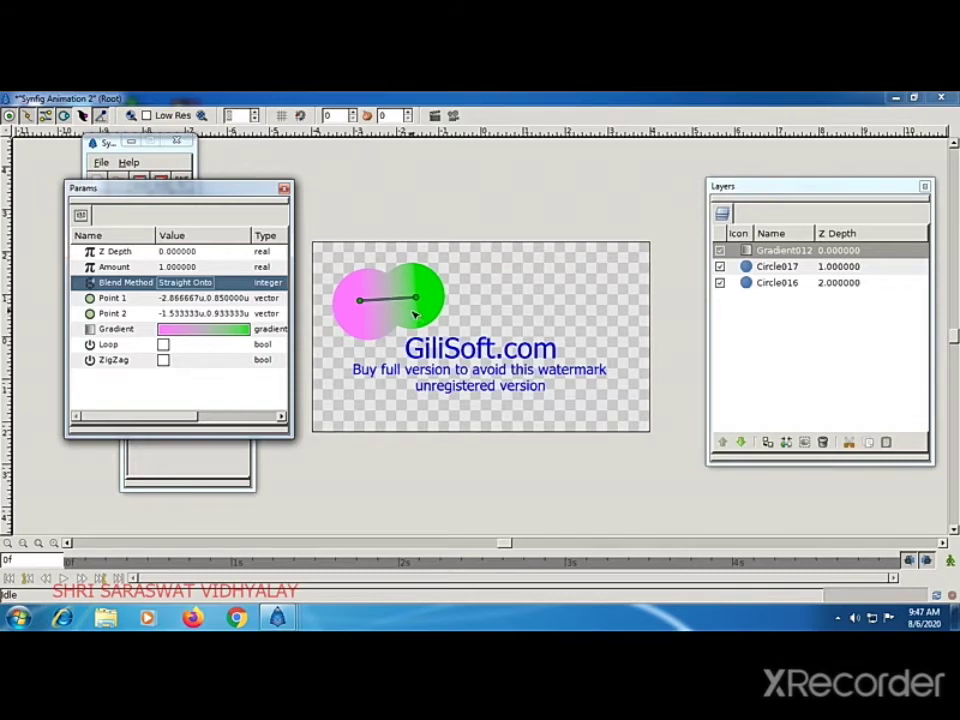
pyautogui.click(284, 188)
pyautogui.click(545, 326)
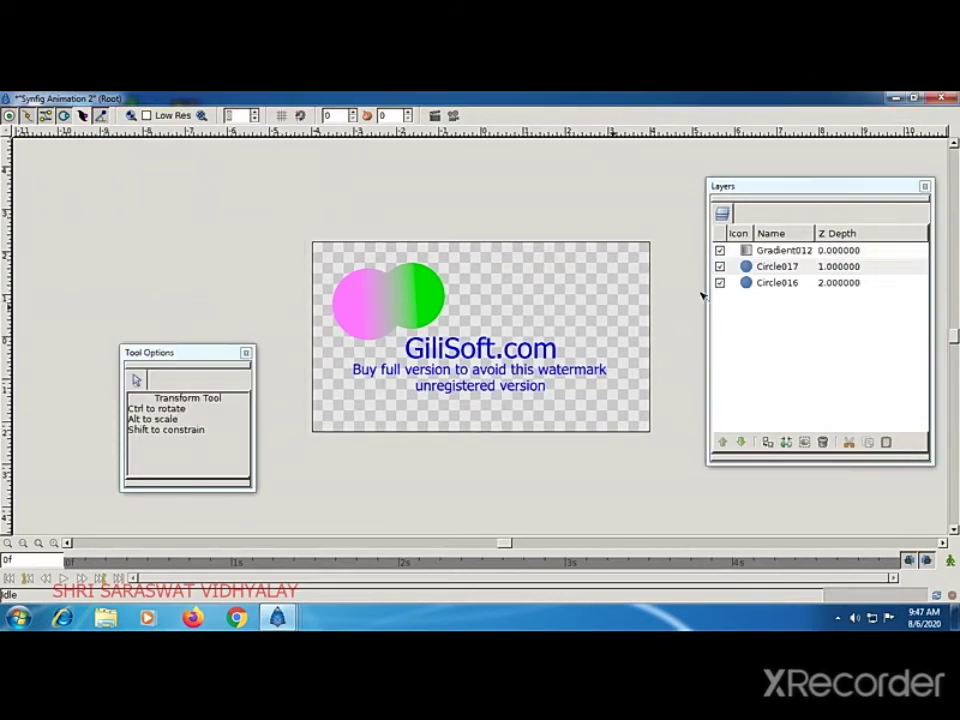
# Select the two circle layers and the gradient layer in turn to examine which object each one controls on the canvas.
pyautogui.click(736, 268)
pyautogui.click(738, 283)
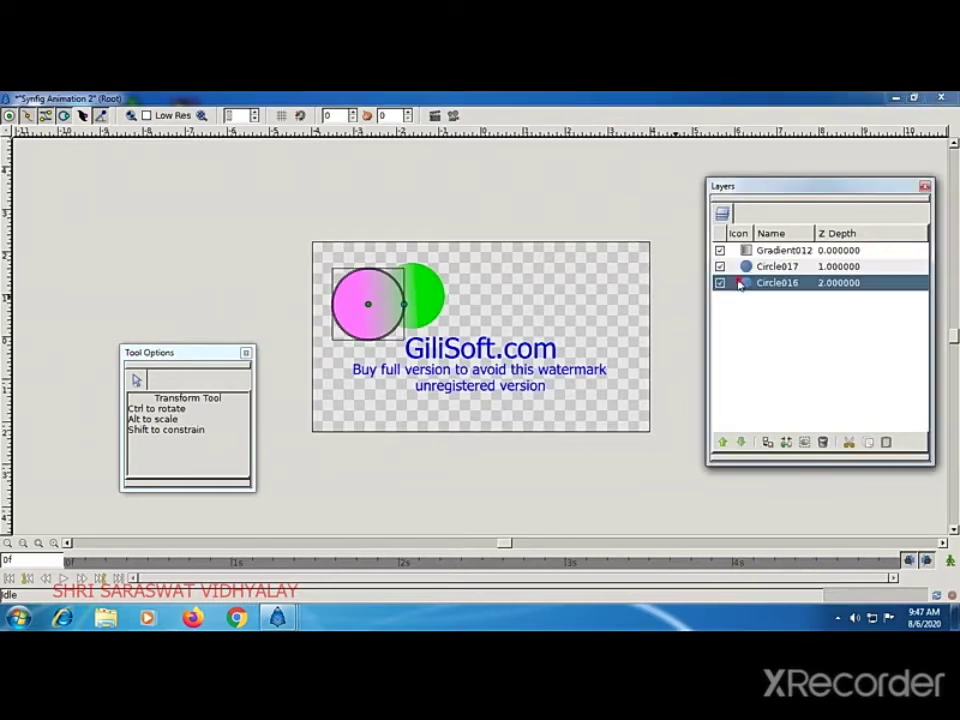
pyautogui.click(731, 251)
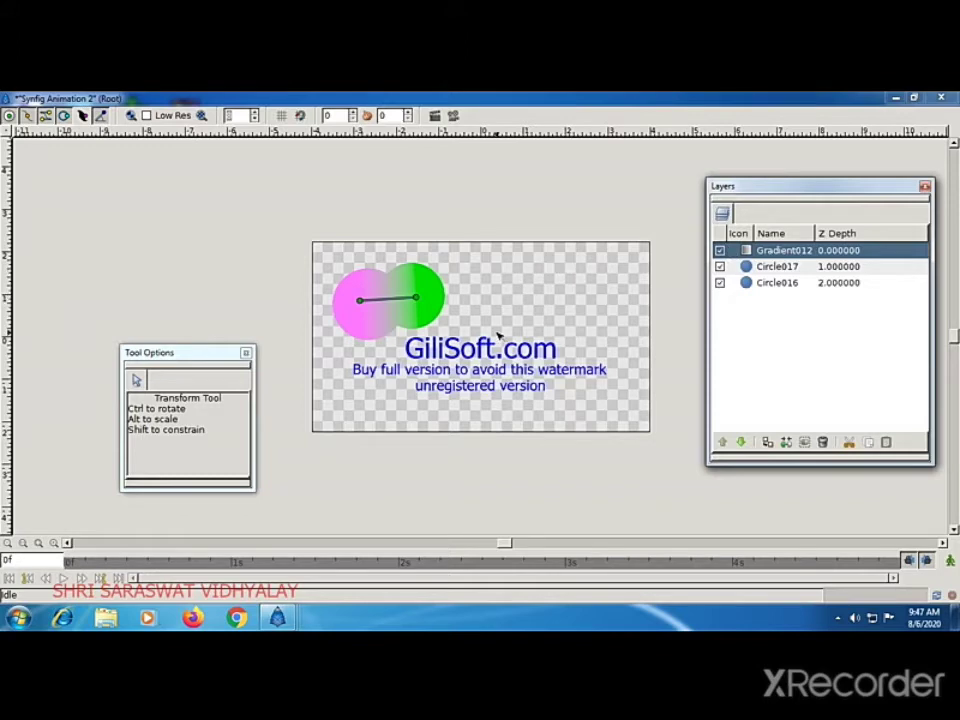
pyautogui.click(372, 250)
# Bring the Synfig Studio toolbox to the front and close the Tool Options window covering it.
pyautogui.moveTo(278, 617)
pyautogui.click(255, 535)
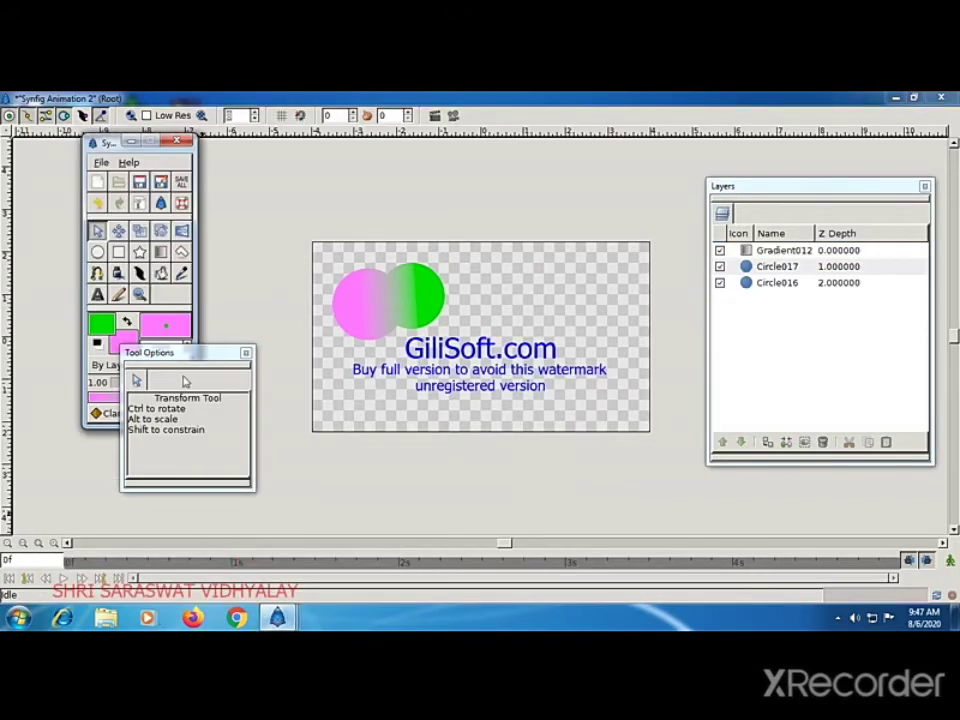
pyautogui.click(246, 355)
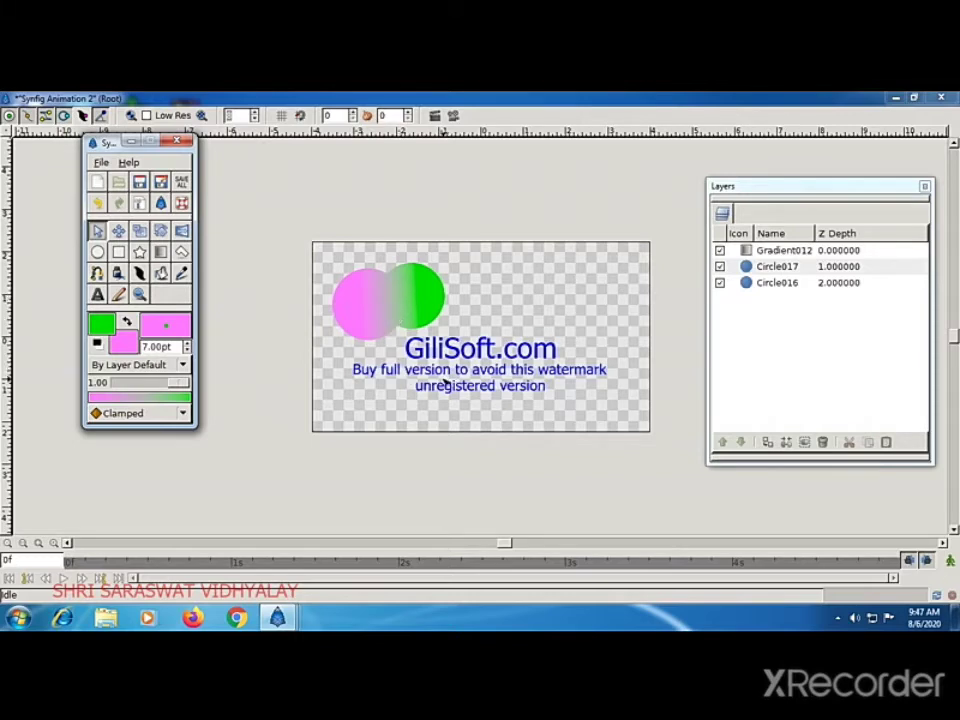
# Move the pink circle and the green circle up and left toward the canvas's upper-left corner, keeping them overlapping.
pyautogui.click(376, 307)
pyautogui.moveTo(368, 305); pyautogui.dragTo(352, 281)
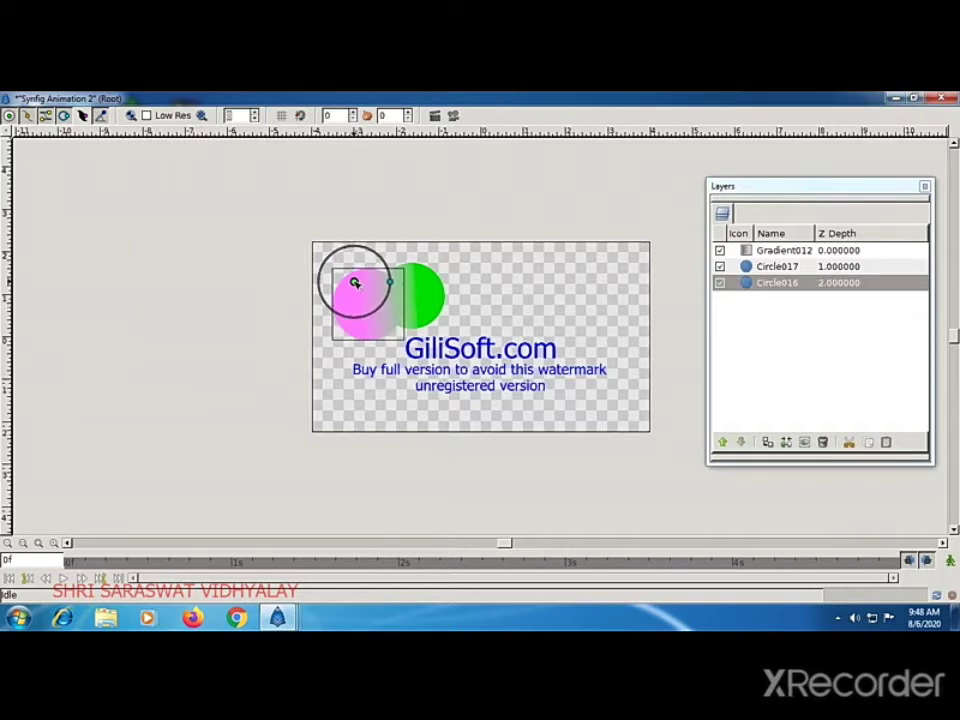
pyautogui.click(411, 296)
pyautogui.moveTo(411, 296); pyautogui.dragTo(391, 278)
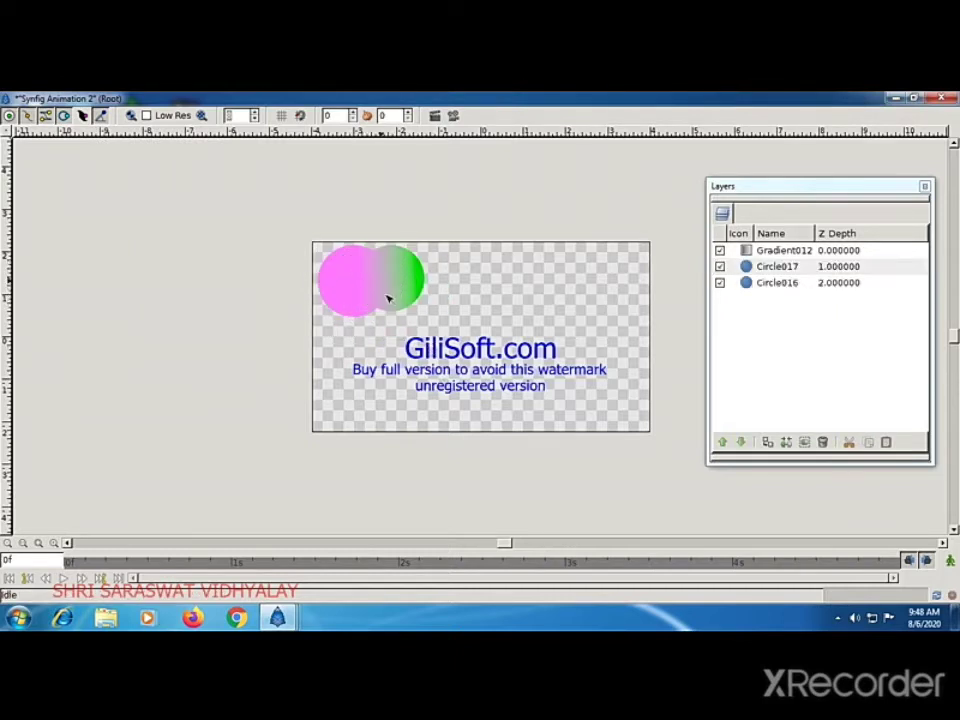
# Bring the toolbox back to the front and set the default brush size to 9 pt.
pyautogui.click(270, 585)
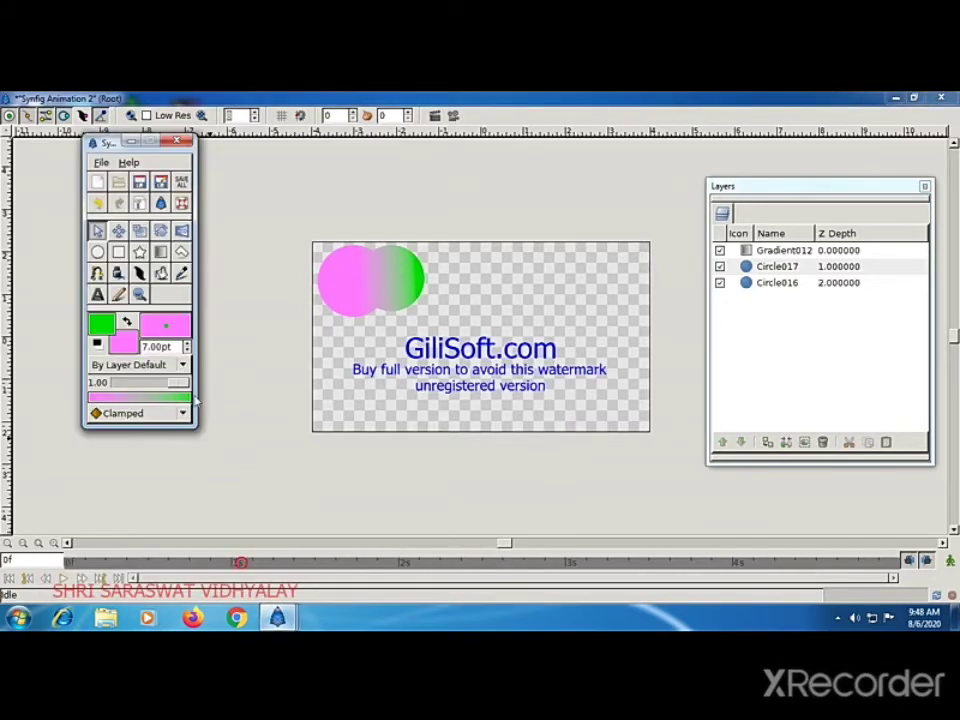
pyautogui.doubleClick(123, 343)
pyautogui.click(172, 266)
pyautogui.click(187, 342)
pyautogui.click(187, 342)
# Draw a small outlined circle at the canvas's upper middle and a small outlined four-sided polygon below and right of it.
pyautogui.click(97, 251)
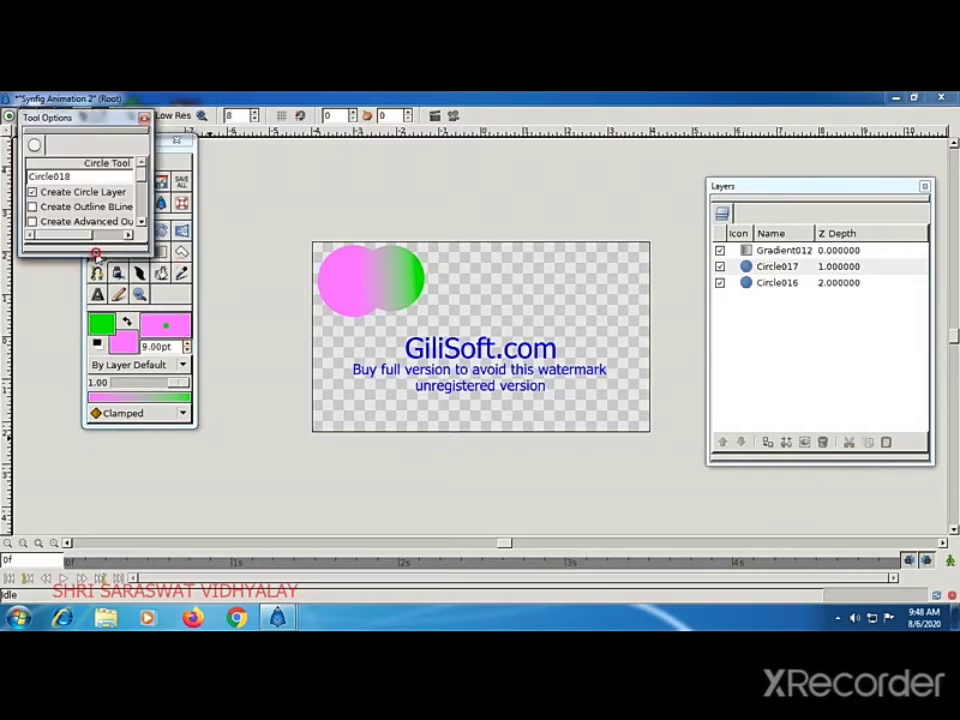
pyautogui.moveTo(475, 264); pyautogui.dragTo(497, 300)
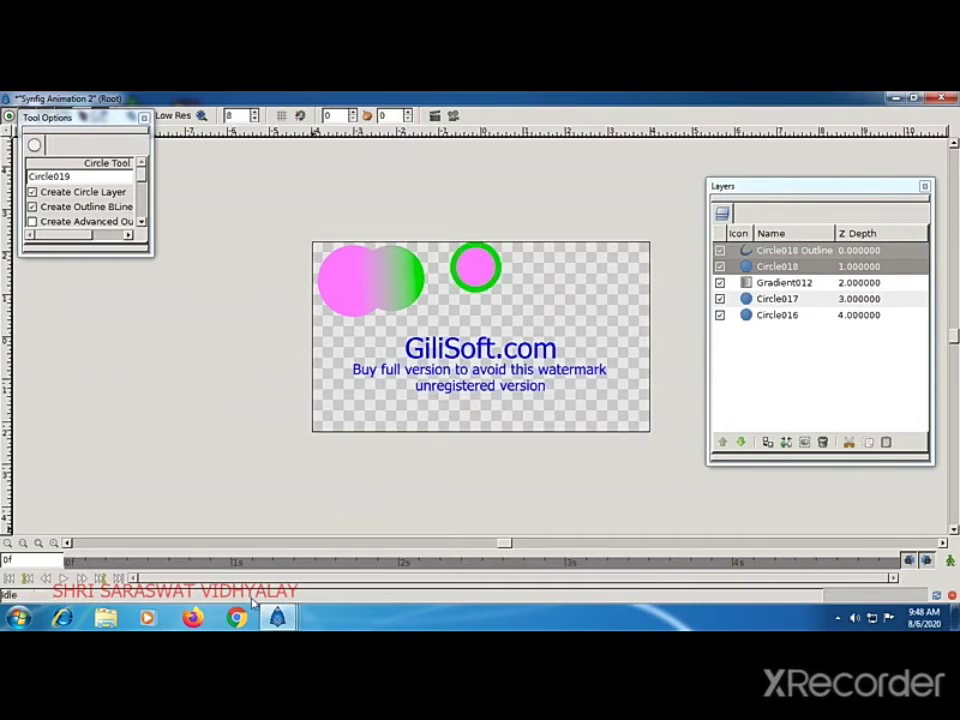
pyautogui.moveTo(277, 617)
pyautogui.click(295, 540)
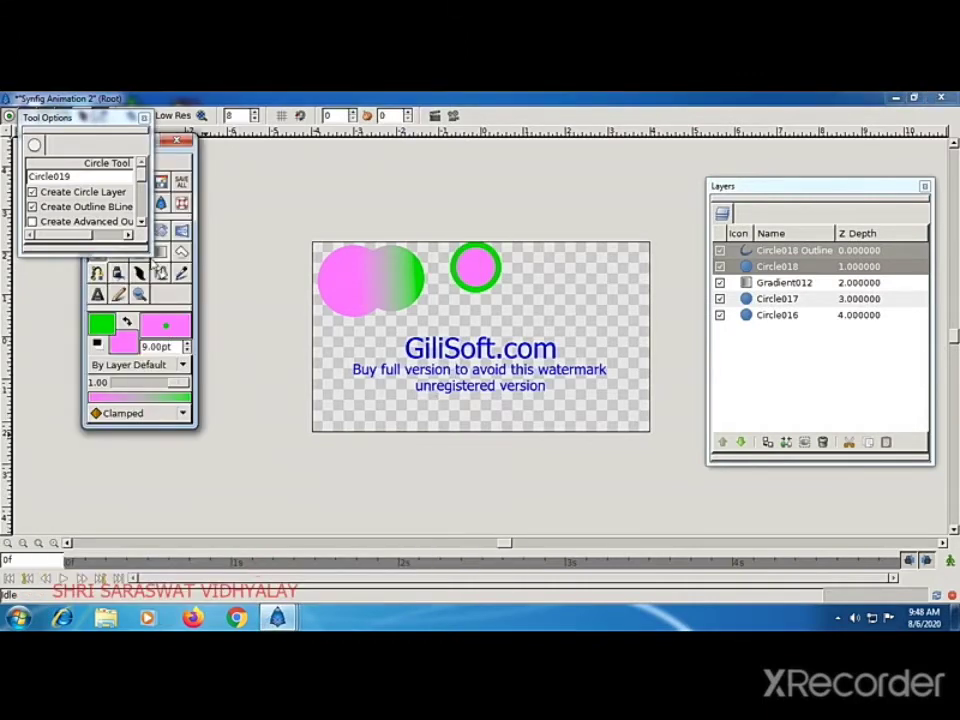
pyautogui.click(181, 251)
pyautogui.click(519, 322)
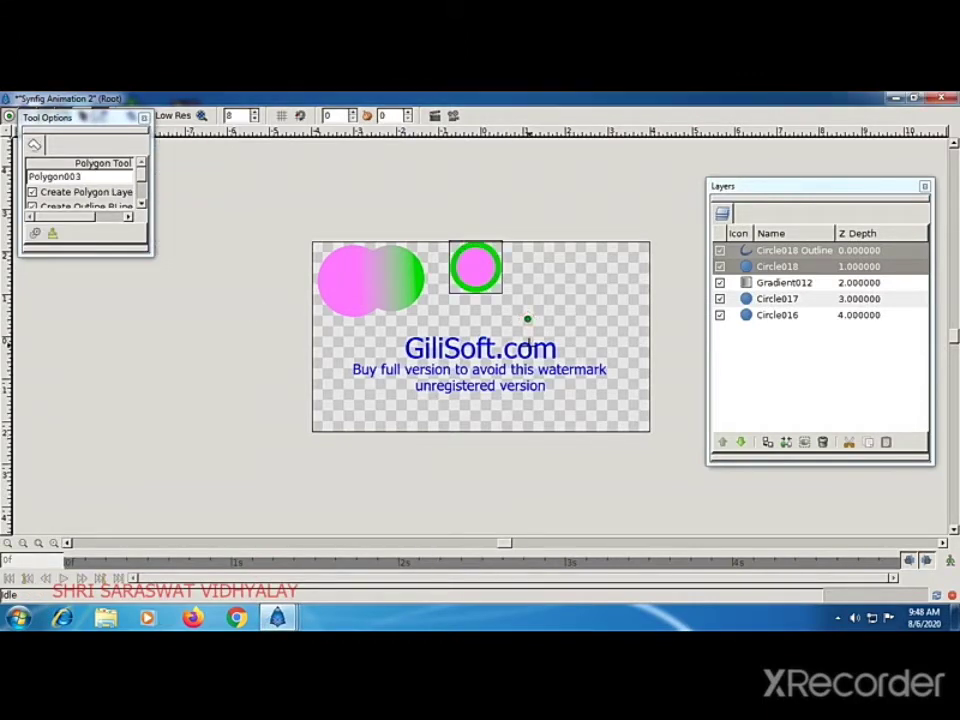
pyautogui.click(529, 318)
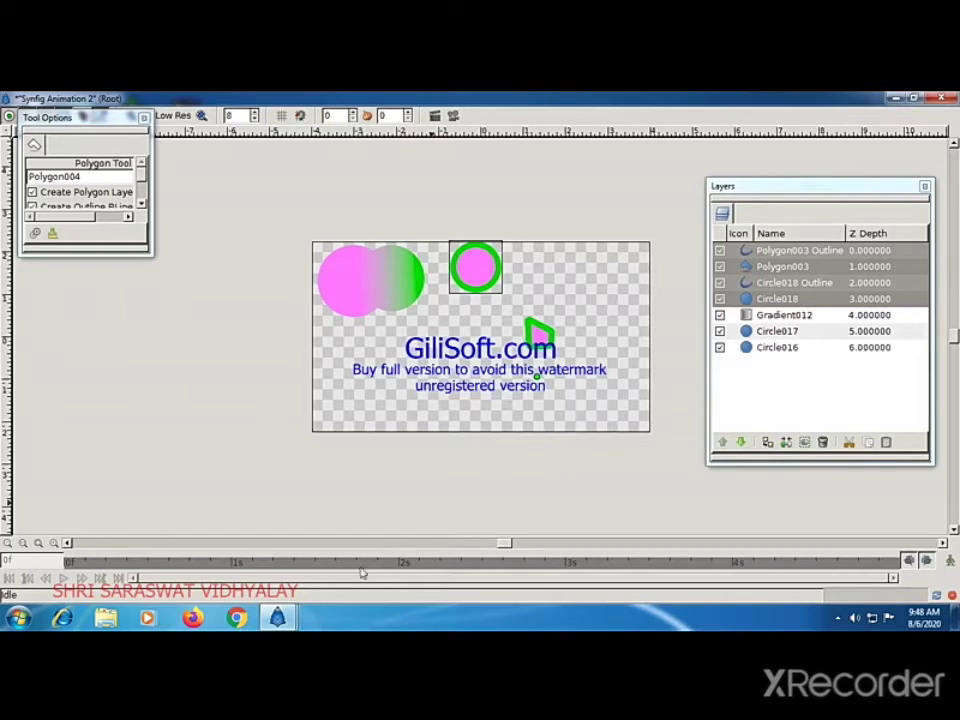
# Move the Tool Options window off the drawing tools and leave the Polygon tool for the Transform tool.
pyautogui.moveTo(277, 617)
pyautogui.click(280, 560)
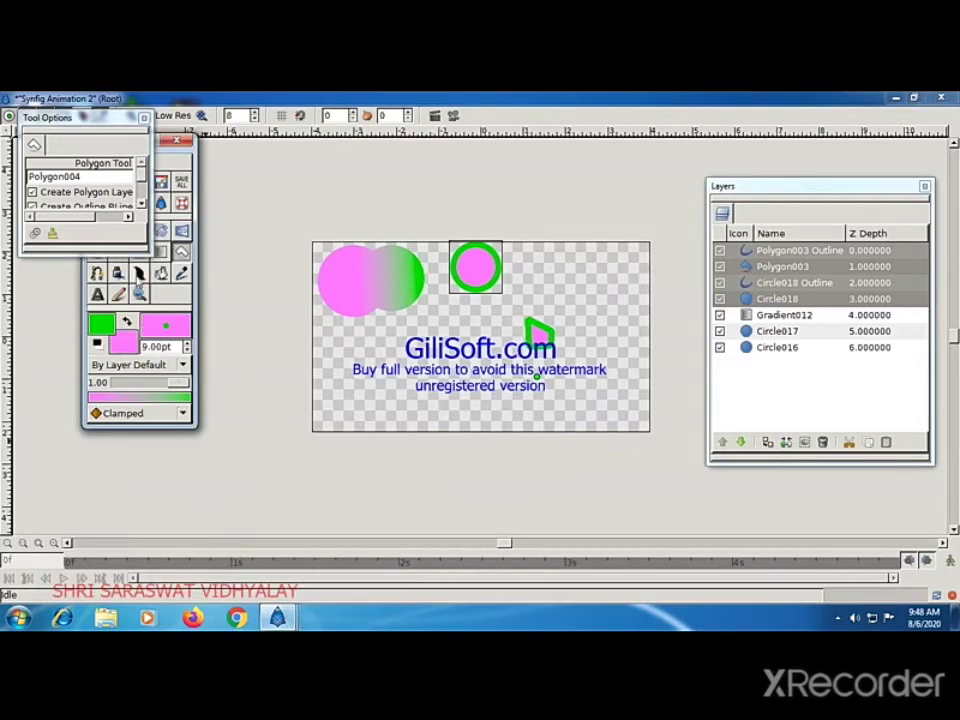
pyautogui.moveTo(106, 124); pyautogui.dragTo(105, 319)
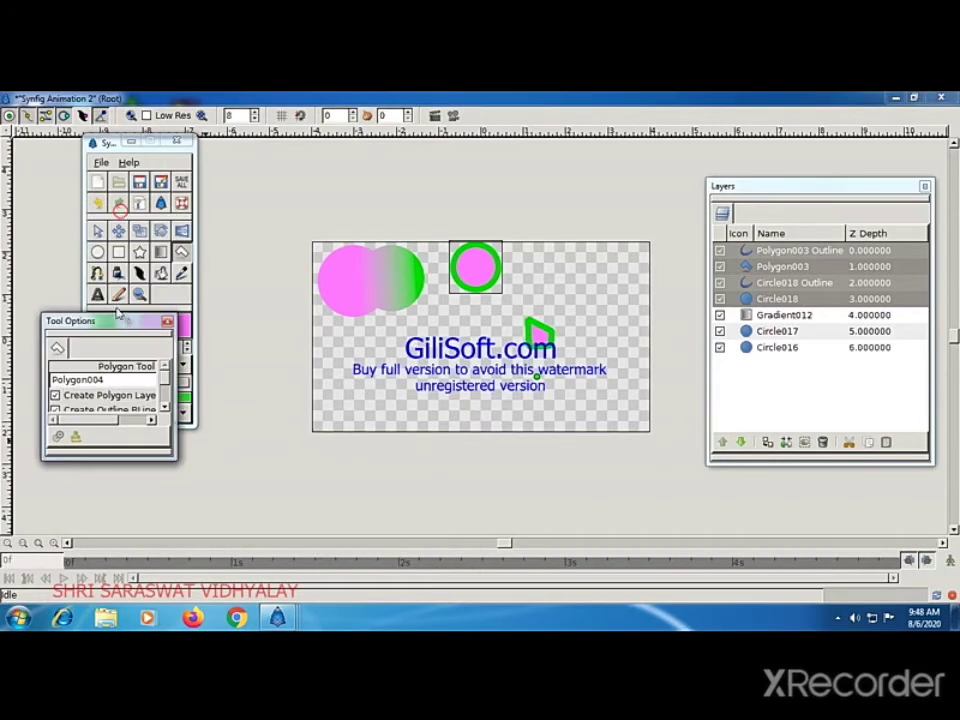
pyautogui.click(400, 316)
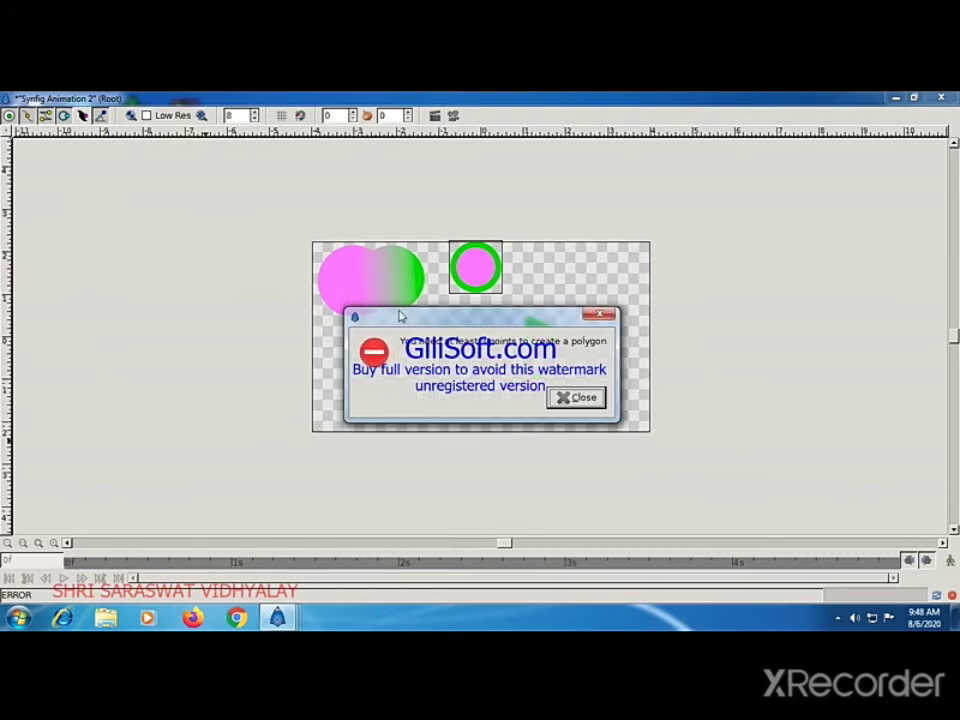
pyautogui.click(576, 397)
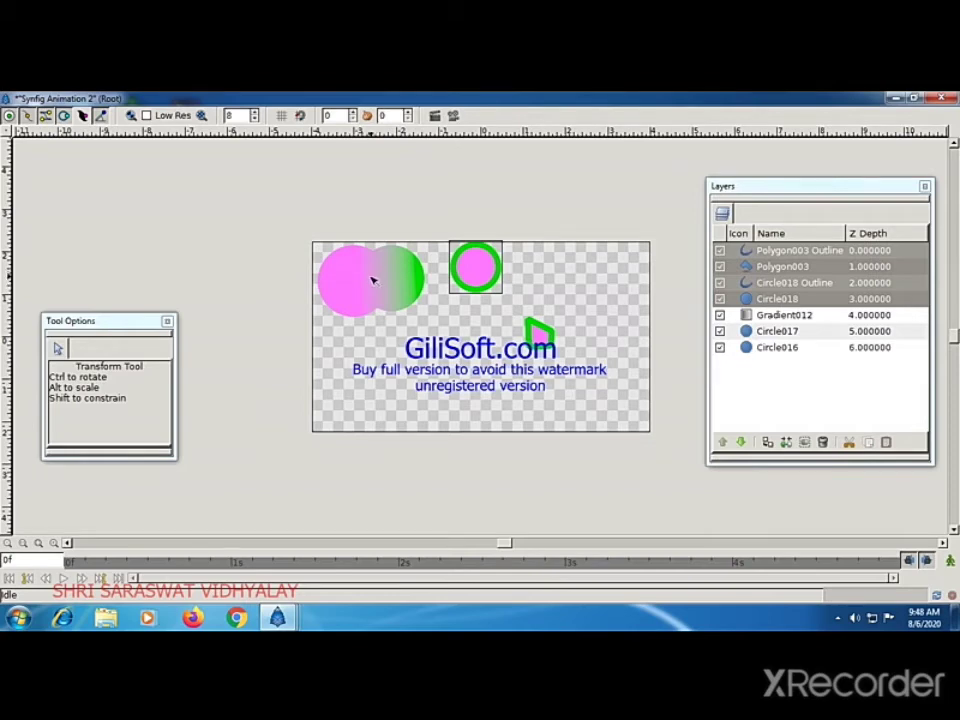
# Delete the small outlined circle and the polygon together with their outlines, and clear the selection.
pyautogui.click(477, 280)
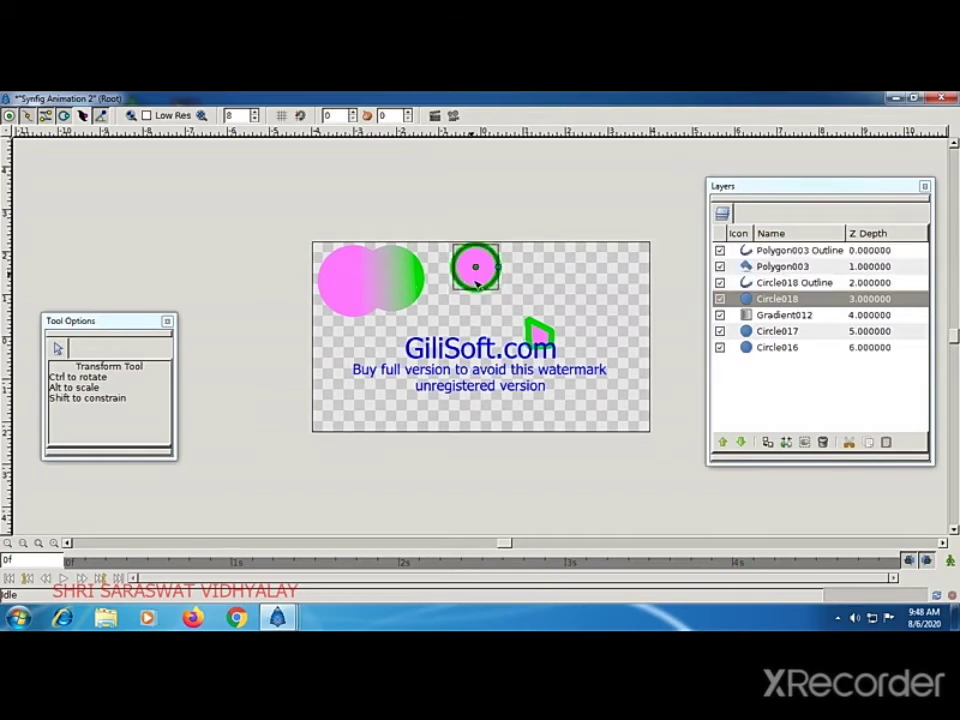
pyautogui.click(538, 335)
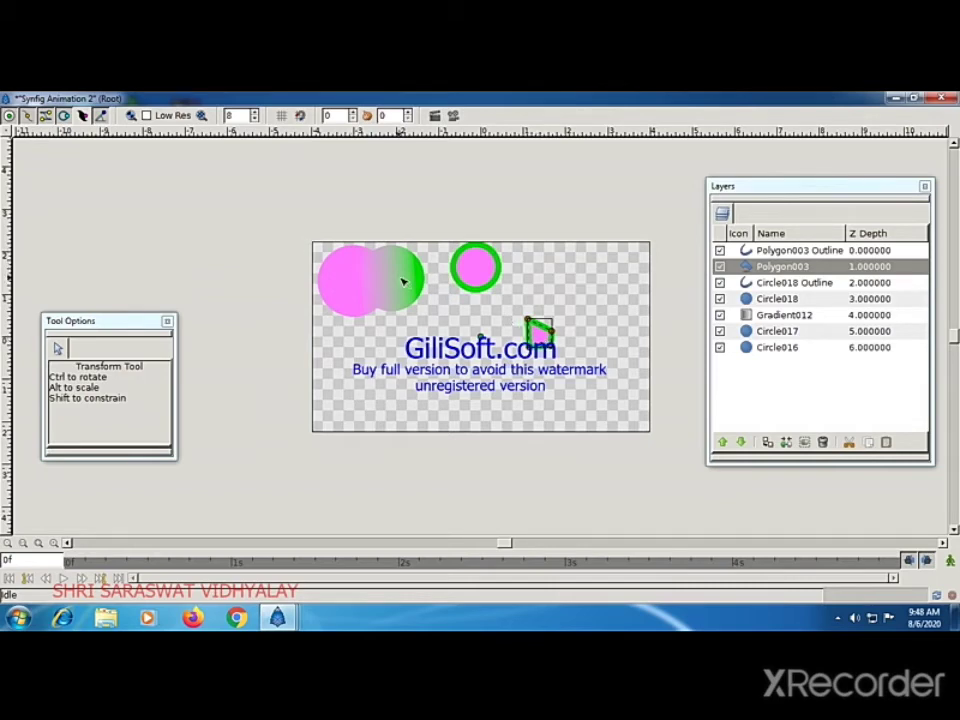
pyautogui.press('Delete')
pyautogui.press('Delete')
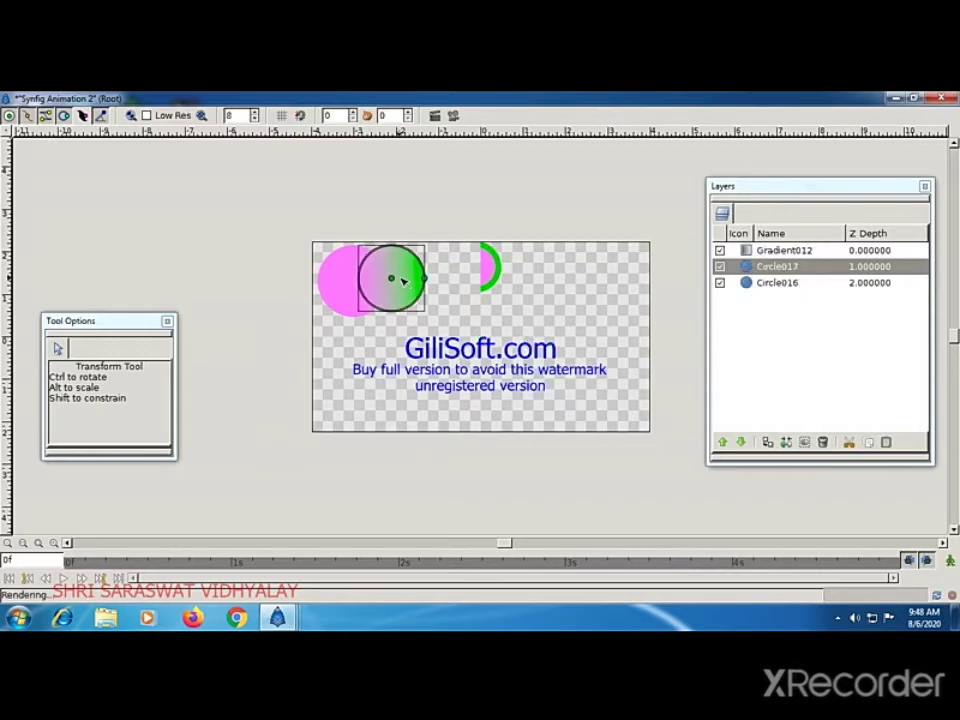
pyautogui.click(480, 302)
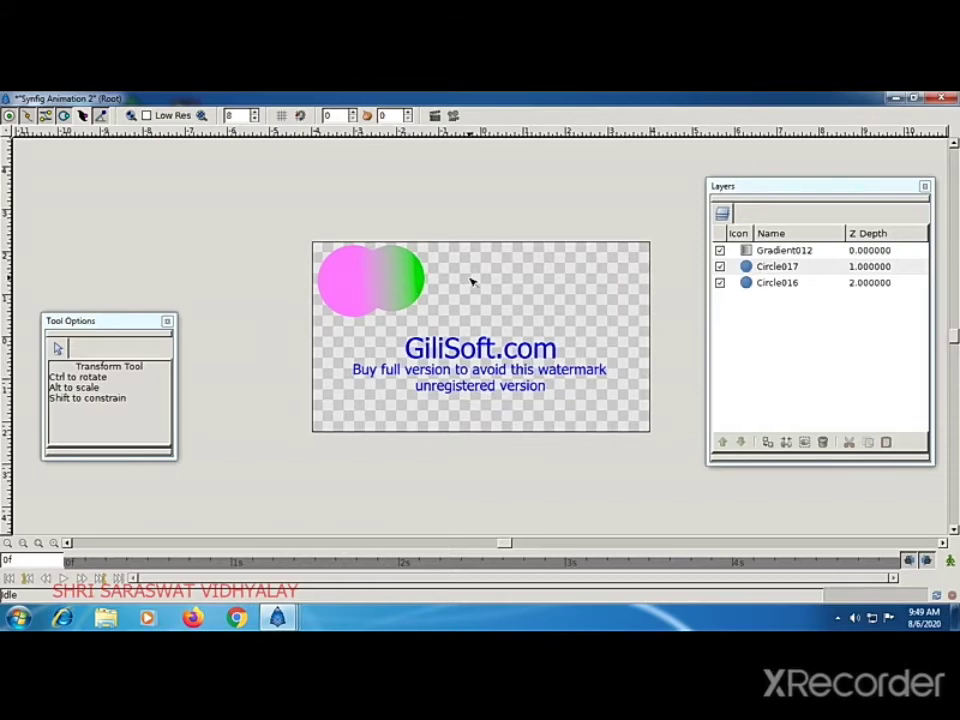
# Show the toolbox again and close the Tool Options window that overlaps its colour settings.
pyautogui.moveTo(275, 615)
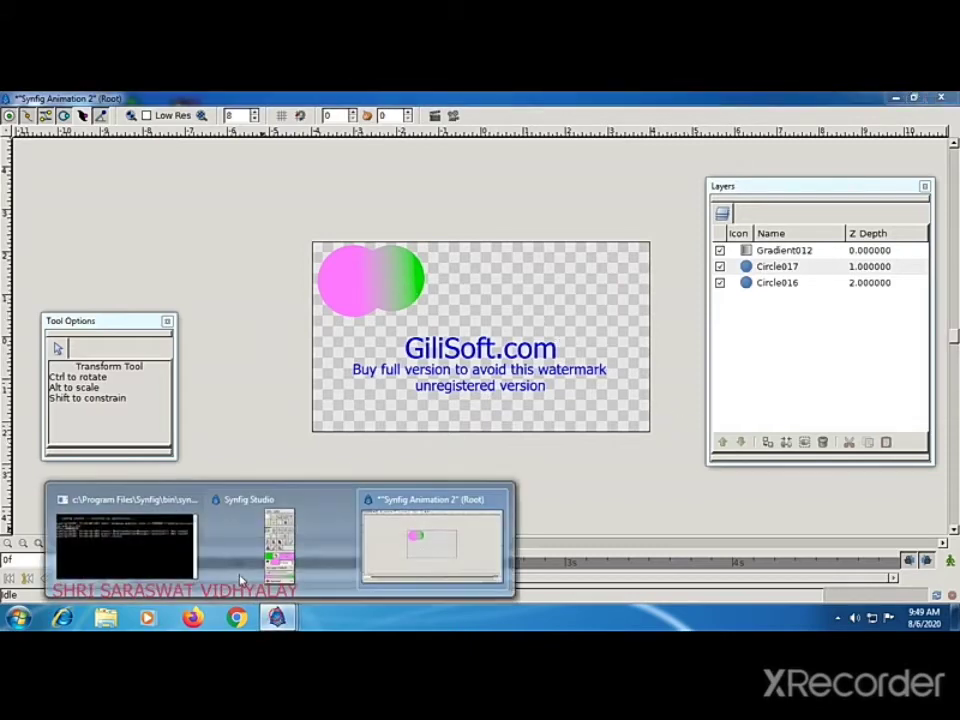
pyautogui.click(240, 578)
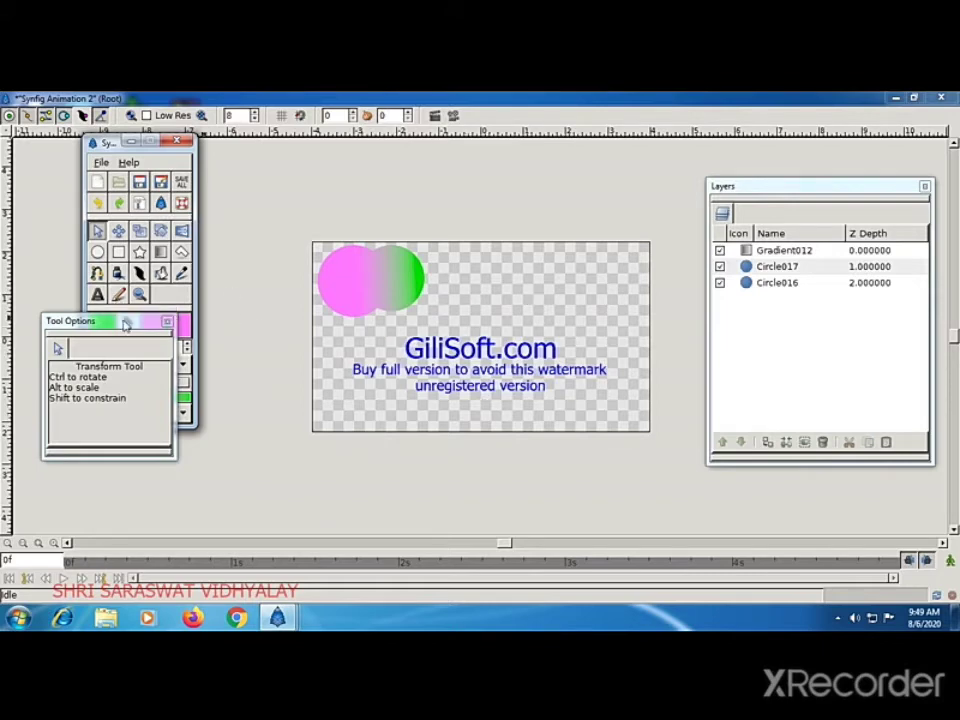
pyautogui.click(167, 321)
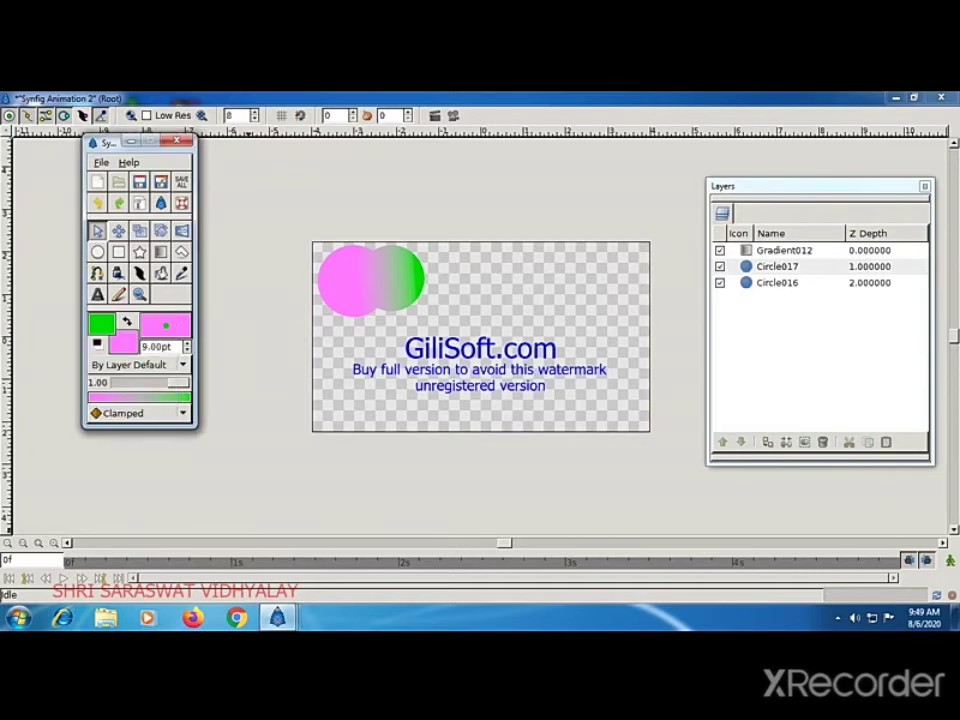
# Encapsulate the Gradient012 and Circle017 layers together into an inline canvas.
pyautogui.moveTo(276, 620)
pyautogui.click(736, 253)
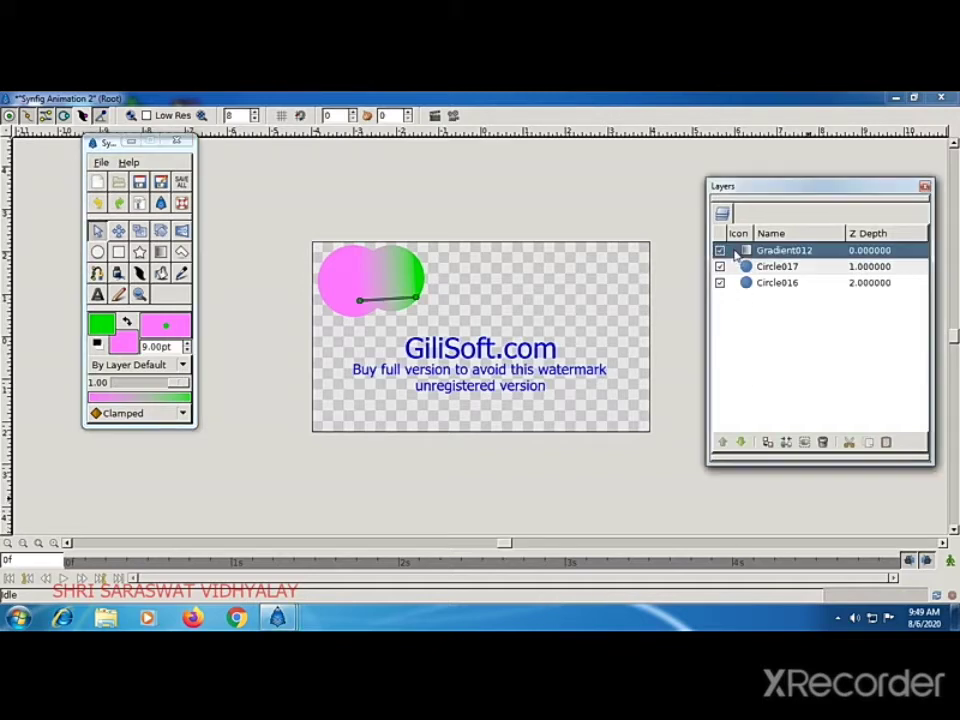
pyautogui.click(735, 268)
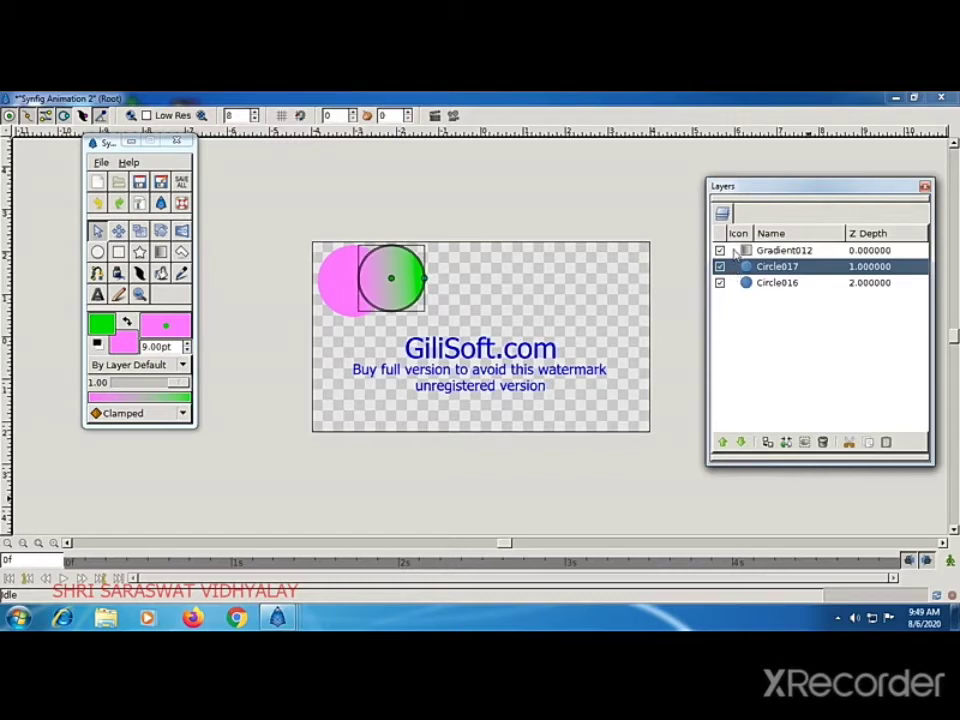
pyautogui.click(737, 251)
pyautogui.click(735, 268)
pyautogui.keyDown('shift'); pyautogui.click(735, 268); pyautogui.keyUp('shift')
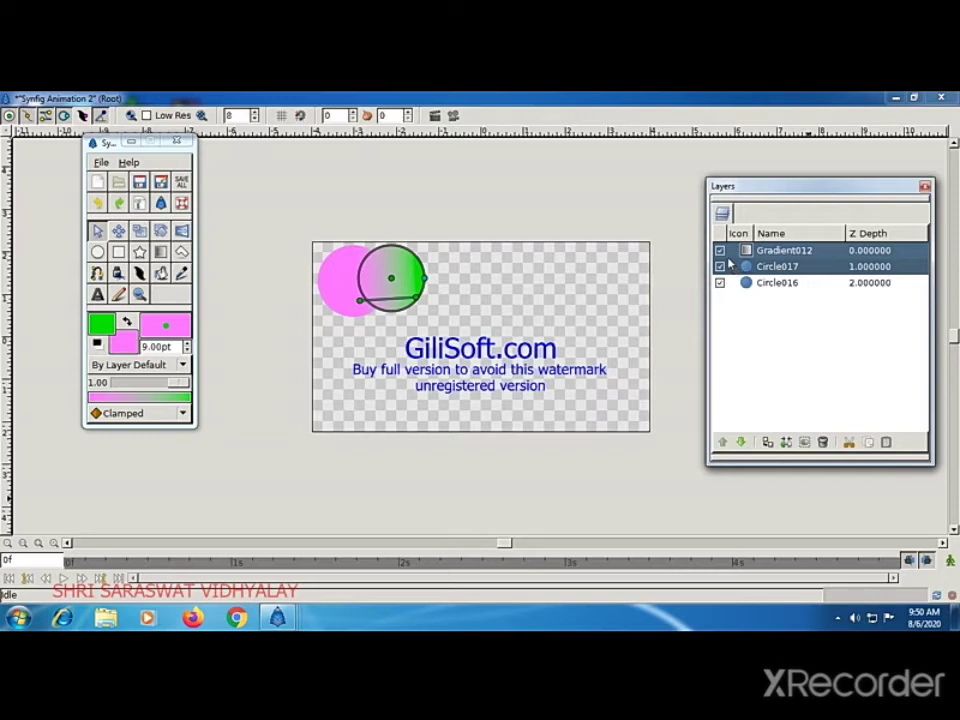
pyautogui.rightClick(733, 262)
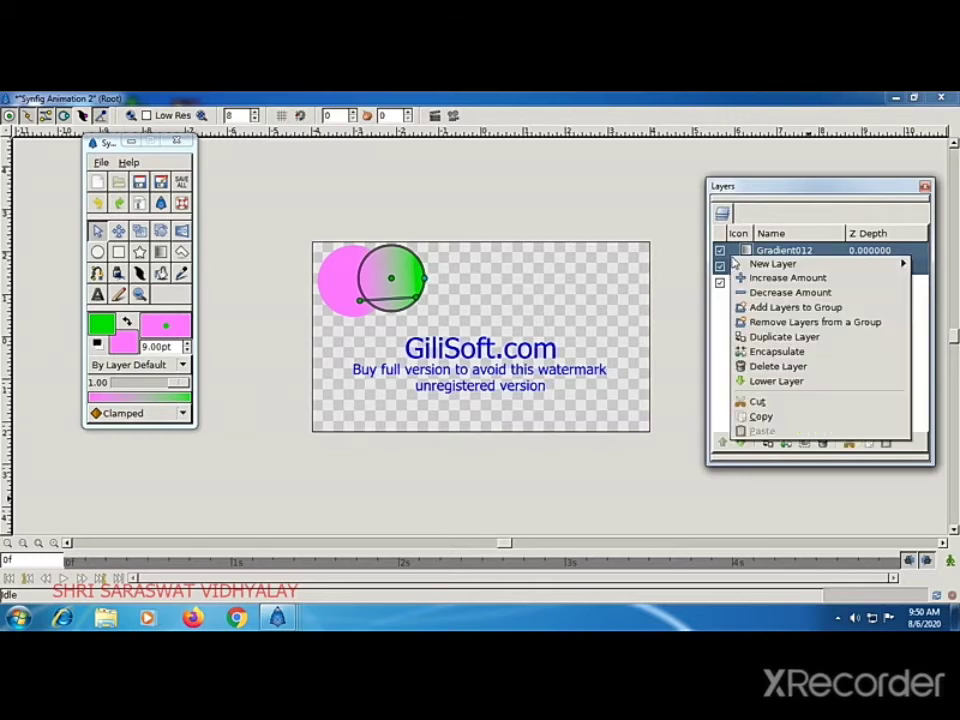
pyautogui.click(772, 354)
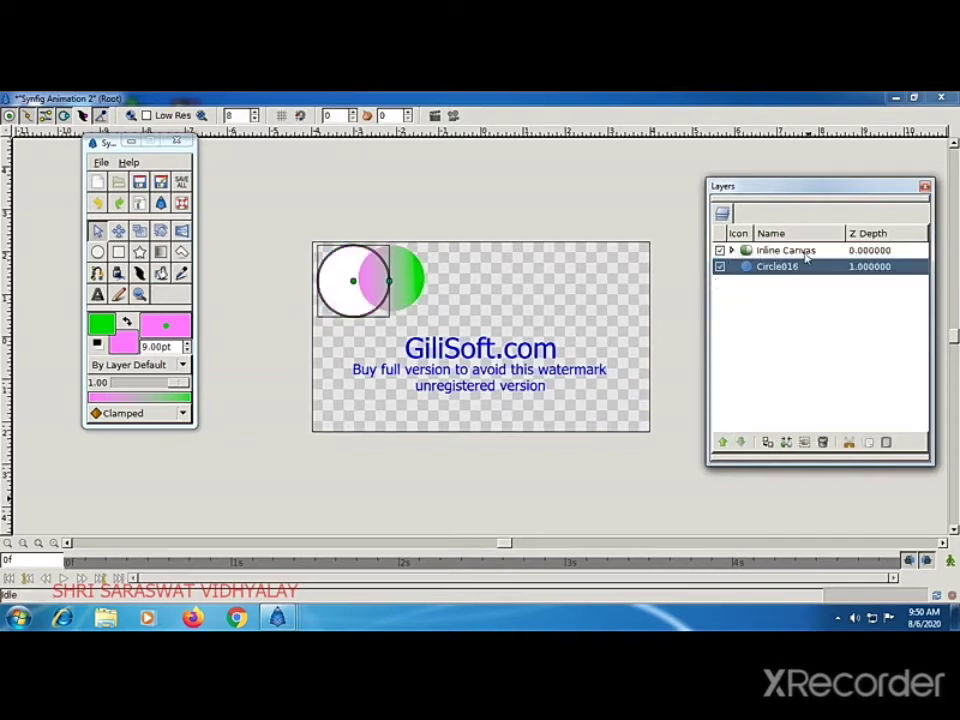
# Examine the Gradient012 and Circle017 layers inside the inline canvas and the Circle016 layer outside it.
pyautogui.click(731, 251)
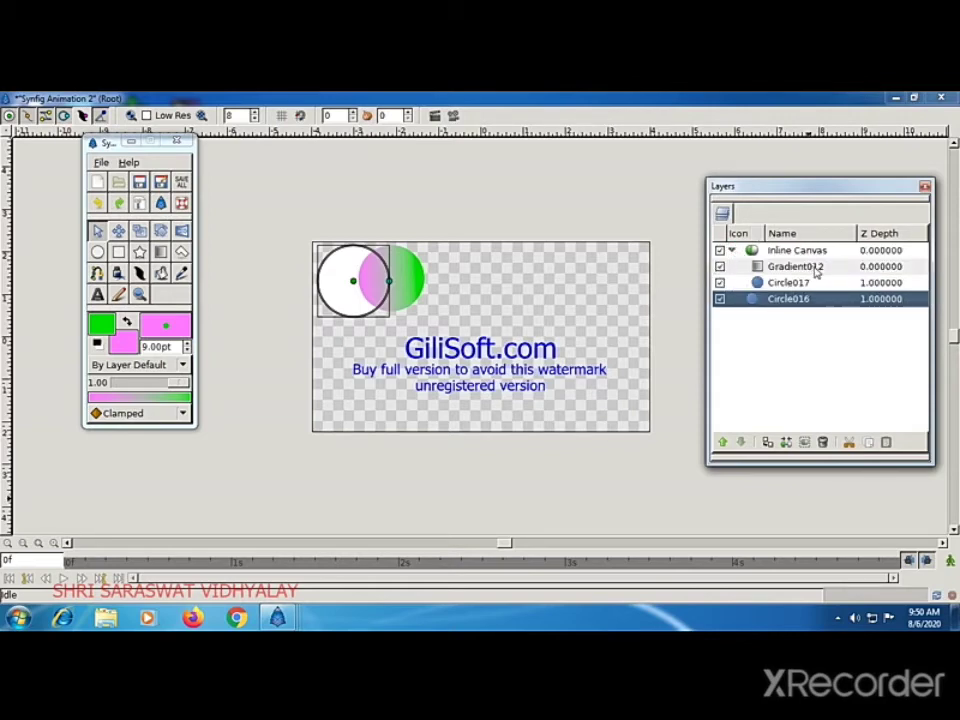
pyautogui.click(746, 267)
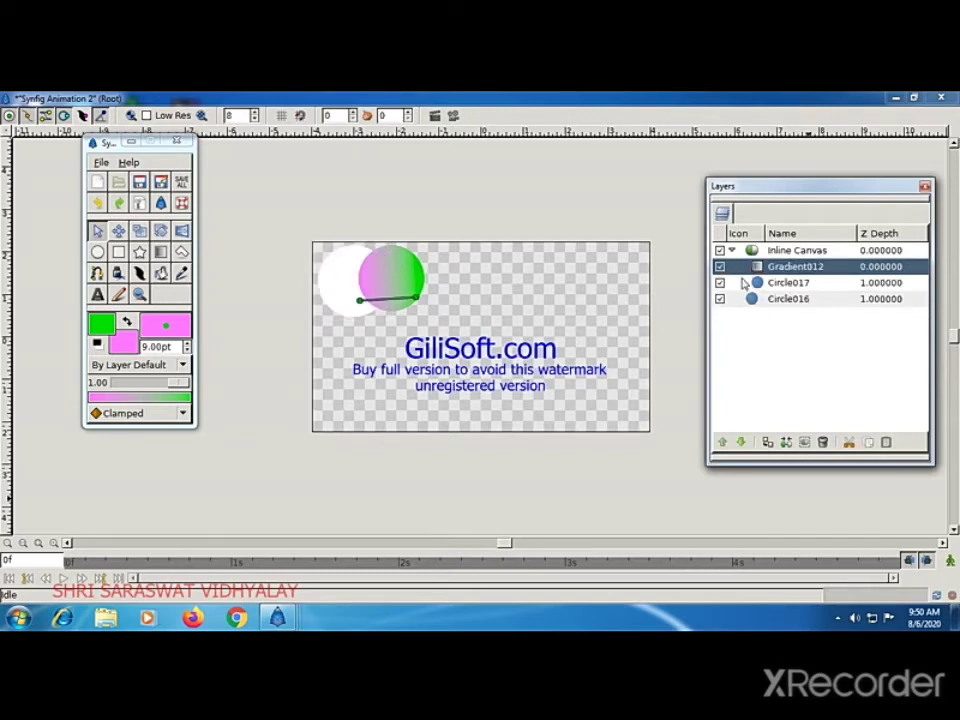
pyautogui.click(744, 284)
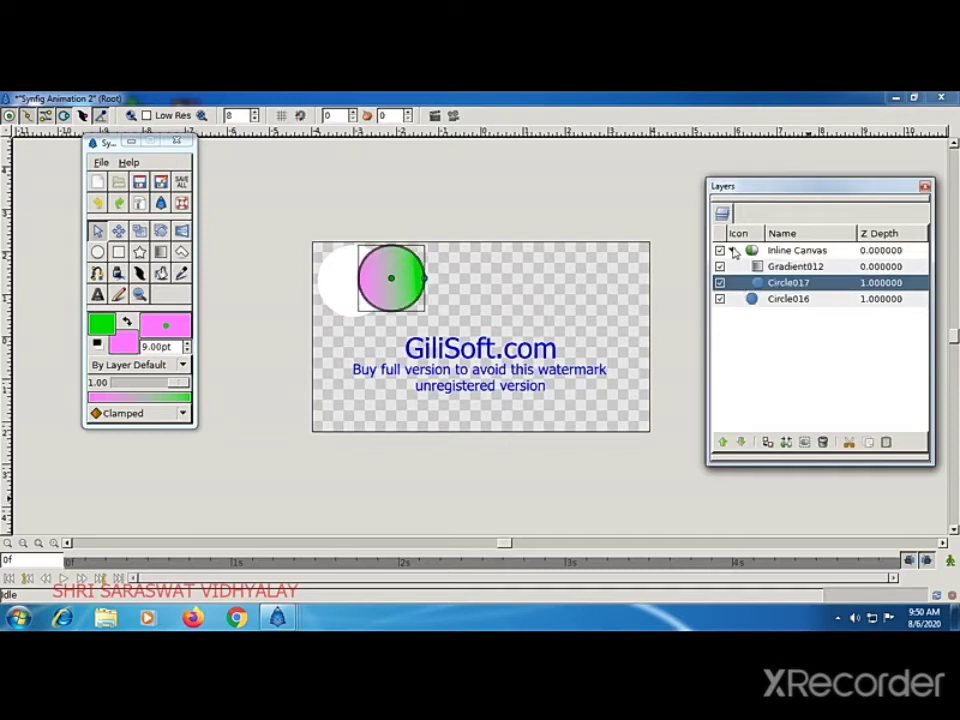
pyautogui.click(733, 251)
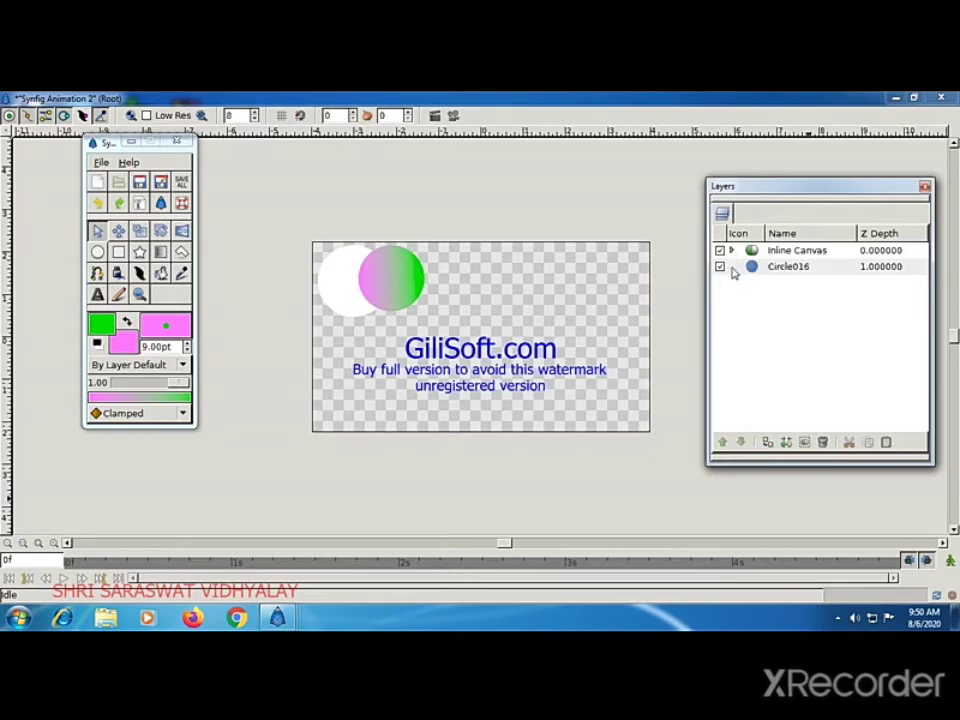
pyautogui.click(735, 268)
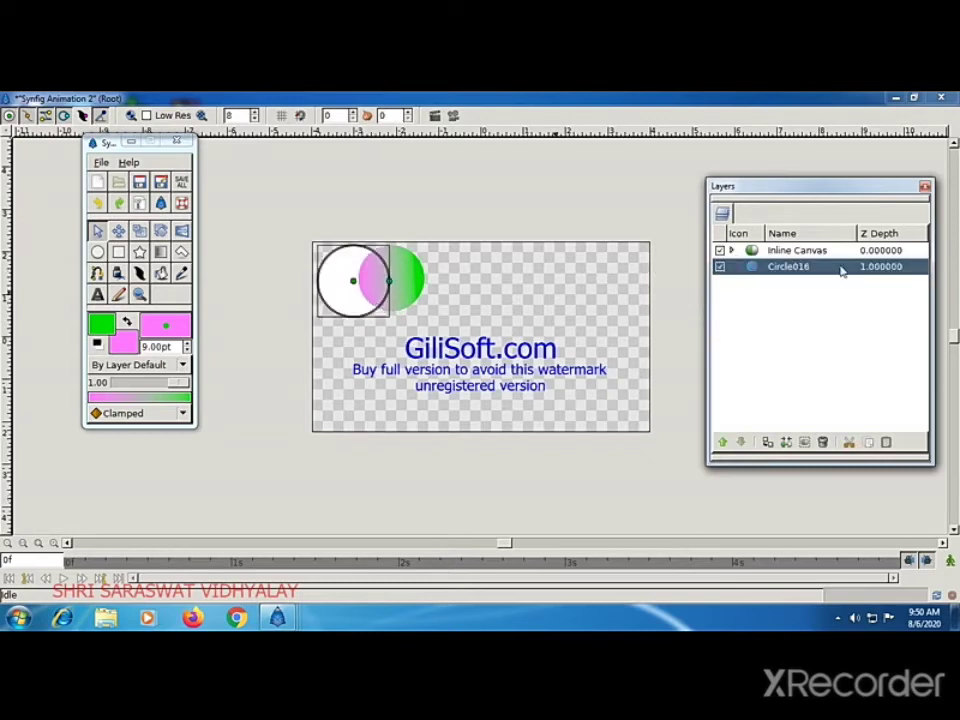
pyautogui.click(384, 257)
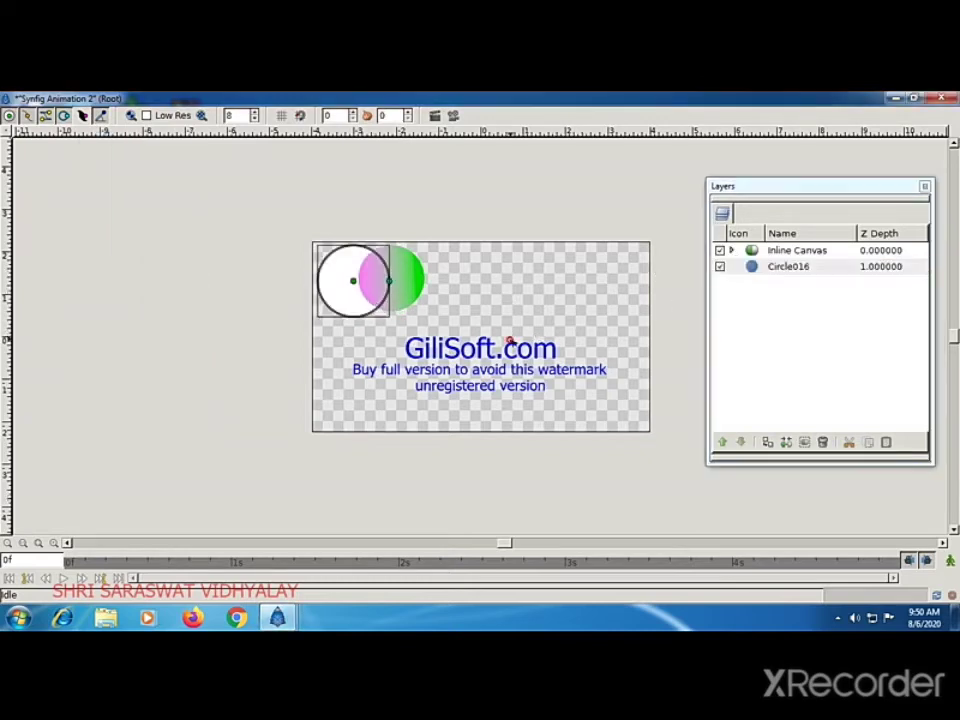
# Show the toolbox again and reset the outline and fill colours to the default black and white.
pyautogui.moveTo(277, 617)
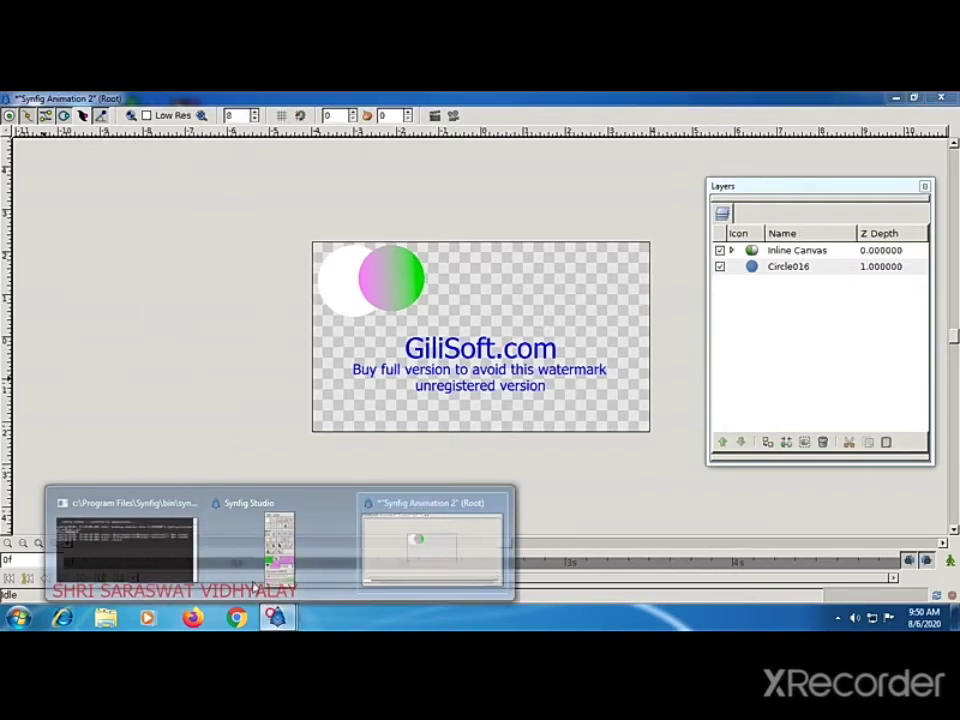
pyautogui.click(245, 548)
pyautogui.click(97, 344)
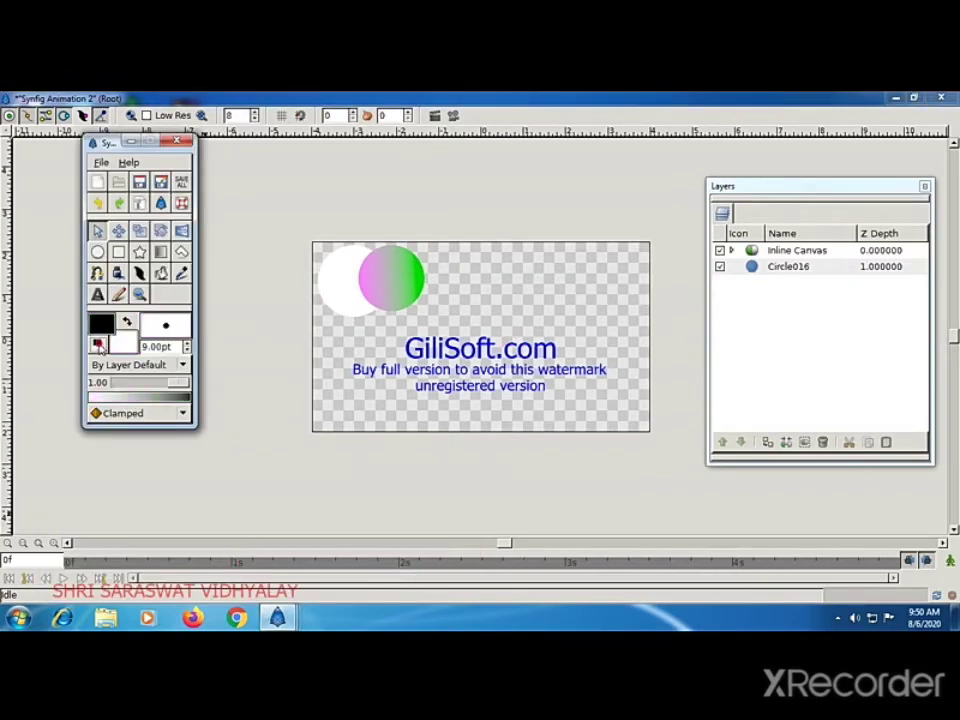
pyautogui.click(97, 251)
pyautogui.moveTo(435, 287); pyautogui.dragTo(464, 325)
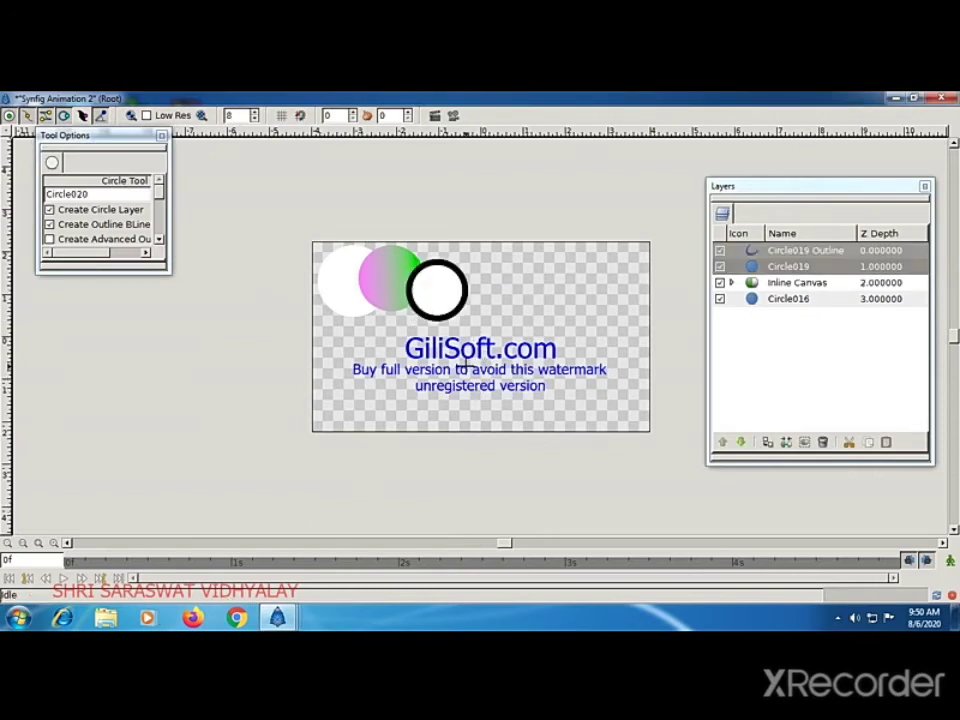
pyautogui.hotkey('ctrl', 'z')
# Show the toolbox again and reactivate the Circle tool with its options in view.
pyautogui.moveTo(277, 614)
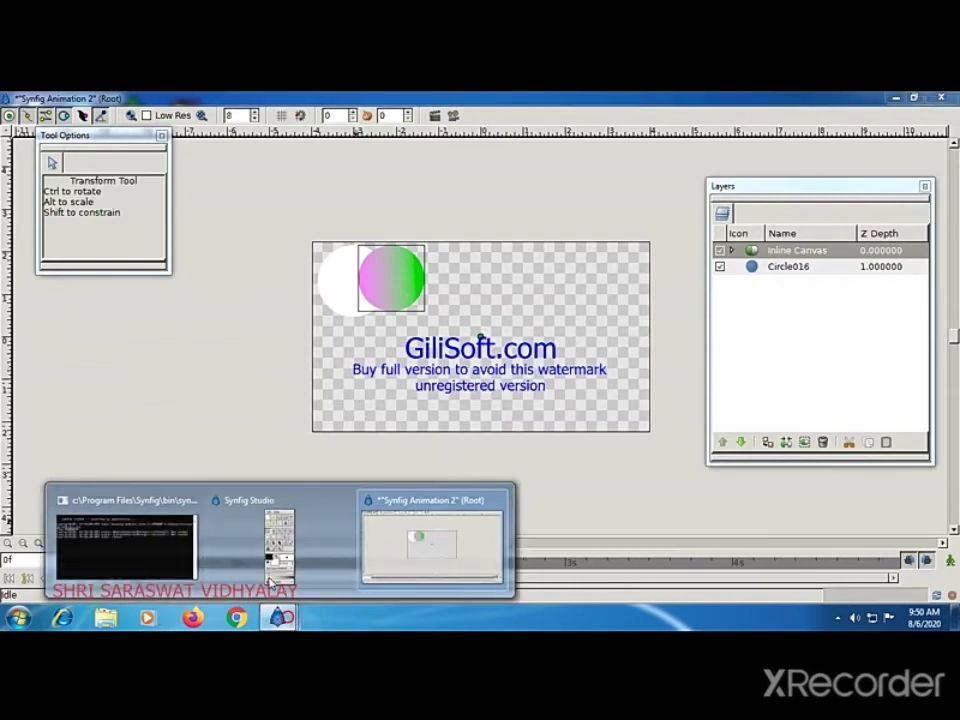
pyautogui.click(271, 580)
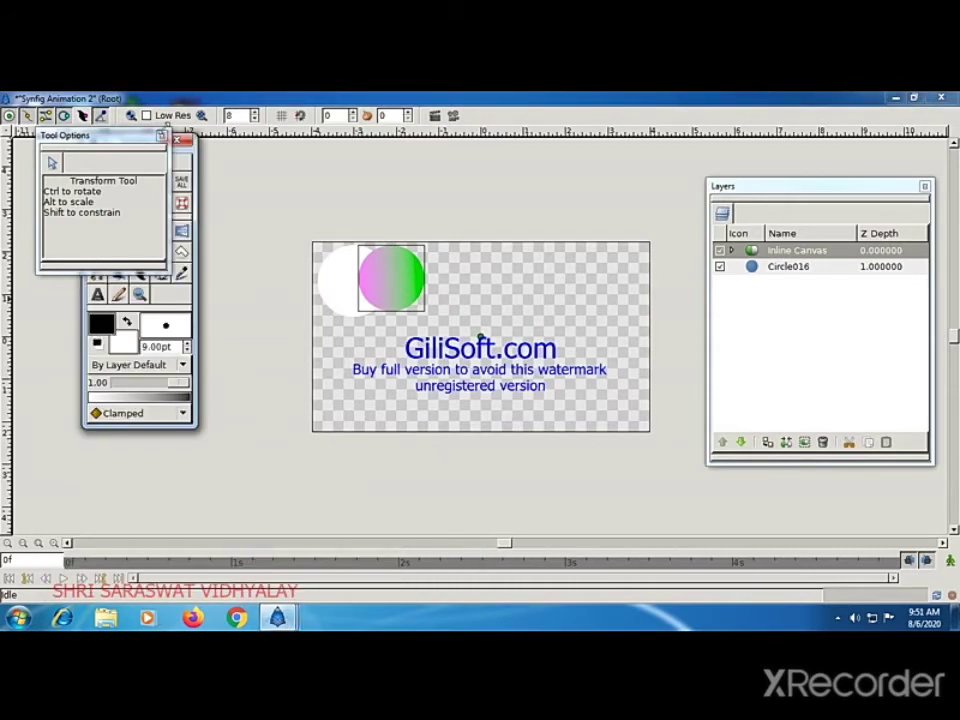
pyautogui.click(95, 204)
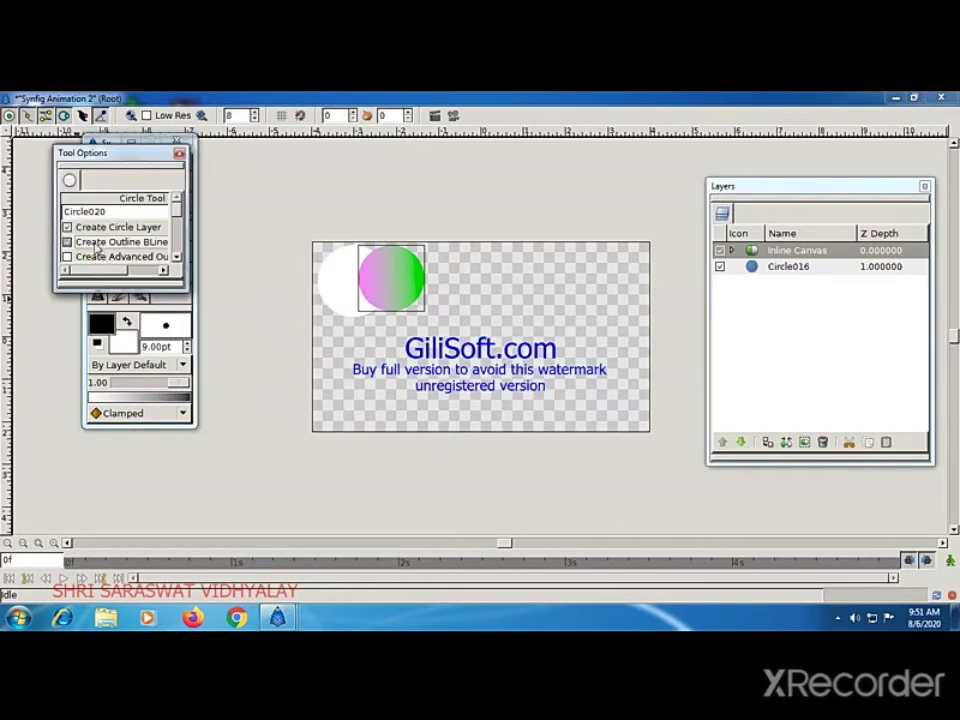
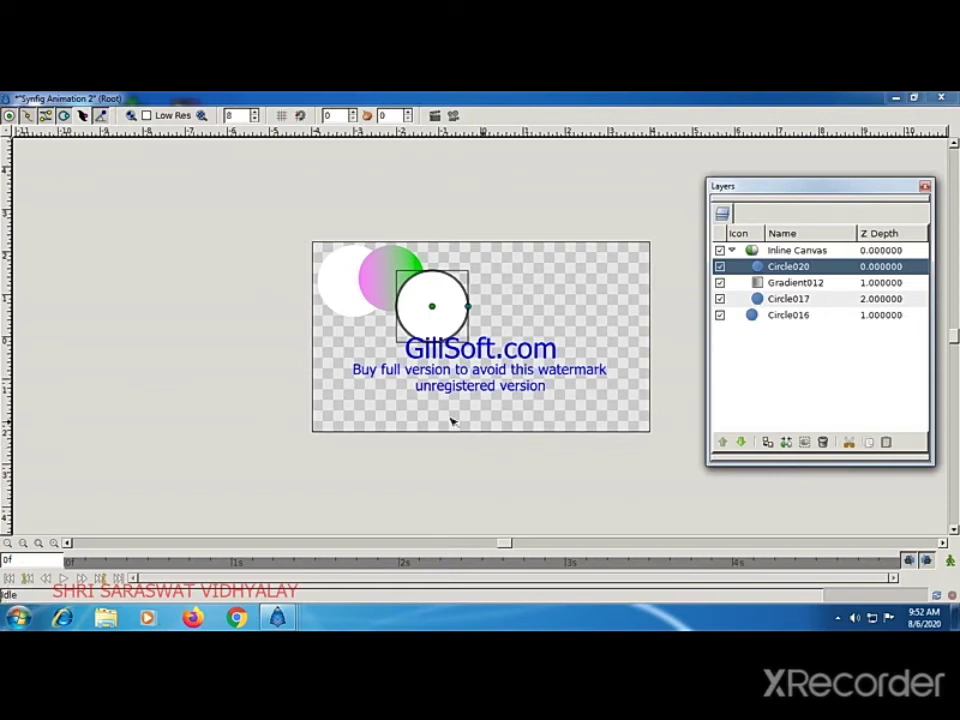
# Place the Circle020 layer directly beneath Gradient012 in the inline canvas and move its circle up level with the other circles.
pyautogui.moveTo(737, 272); pyautogui.dragTo(744, 292)
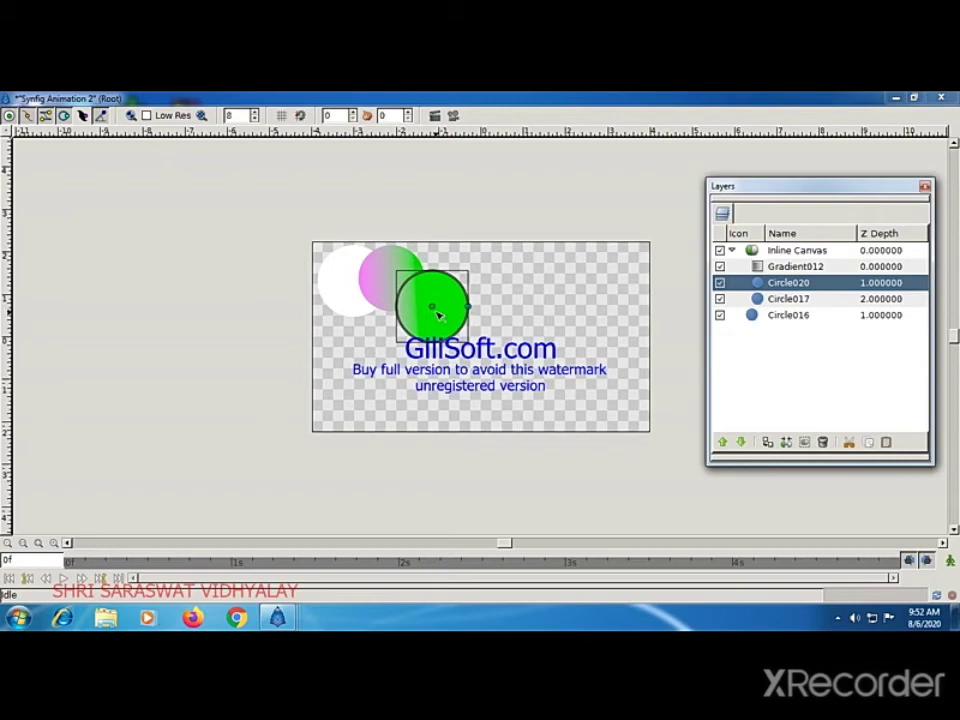
pyautogui.moveTo(433, 311); pyautogui.dragTo(441, 288)
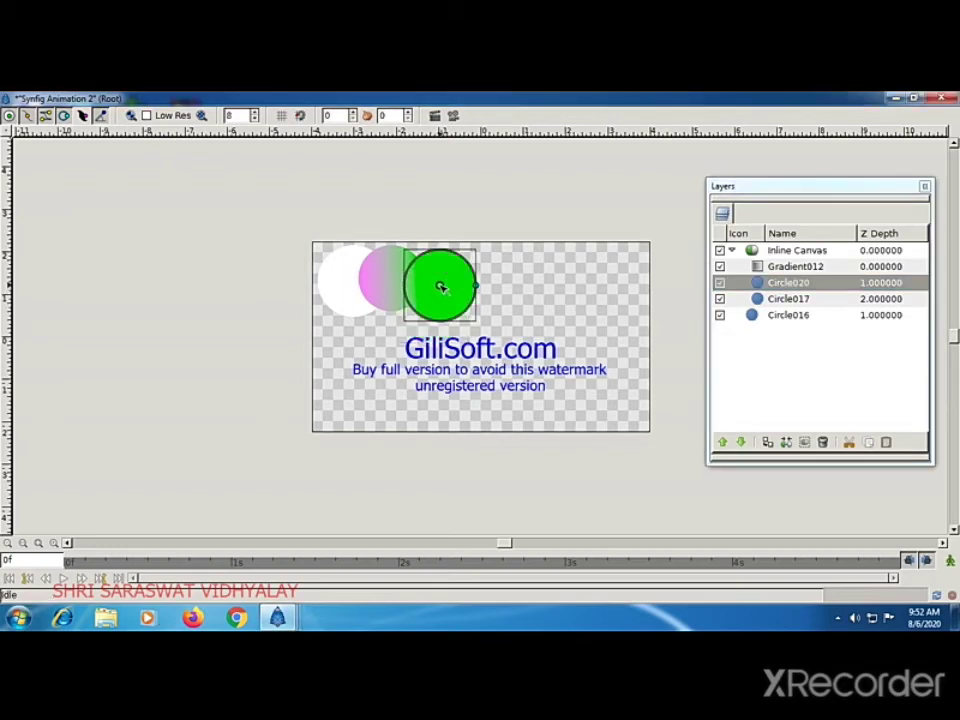
# Take the Circle017 layer out of the inline canvas and place it beneath Circle016.
pyautogui.click(380, 279)
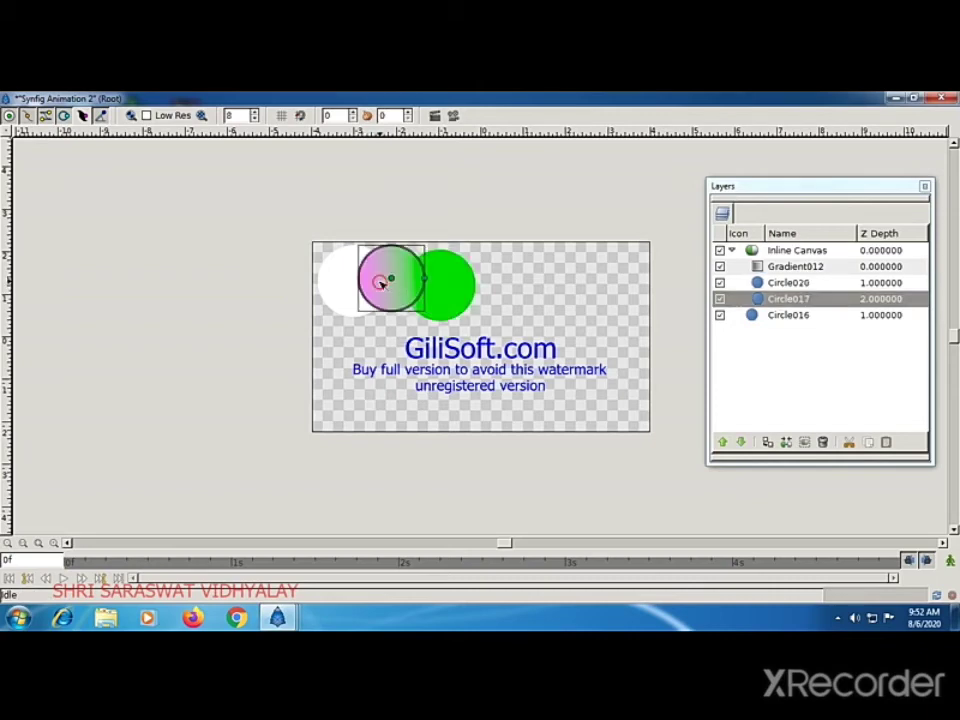
pyautogui.click(740, 302)
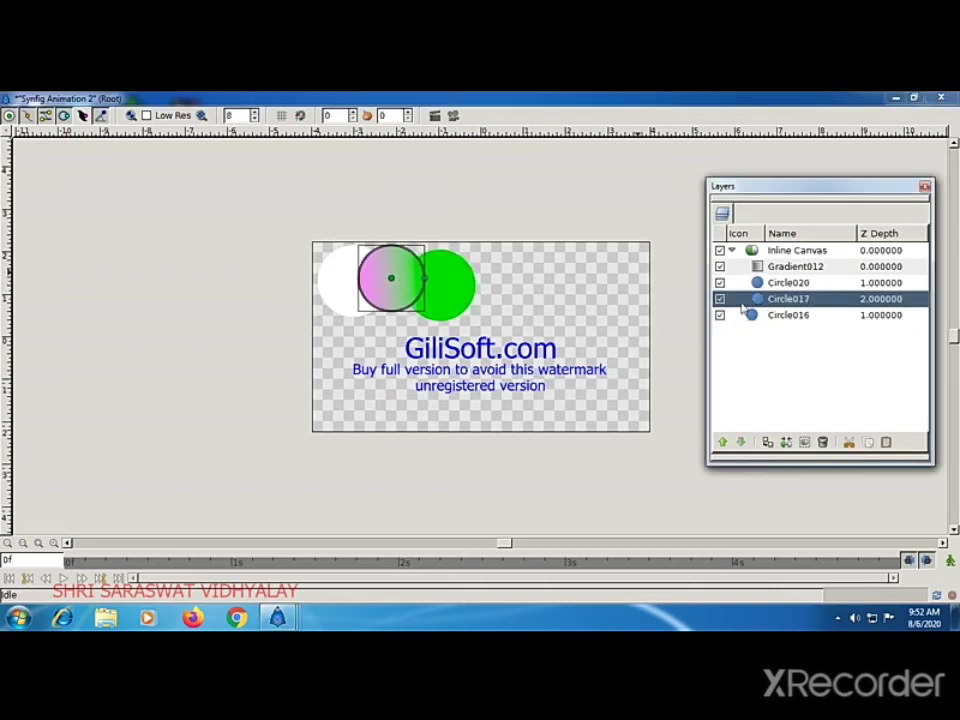
pyautogui.moveTo(738, 303); pyautogui.dragTo(741, 354)
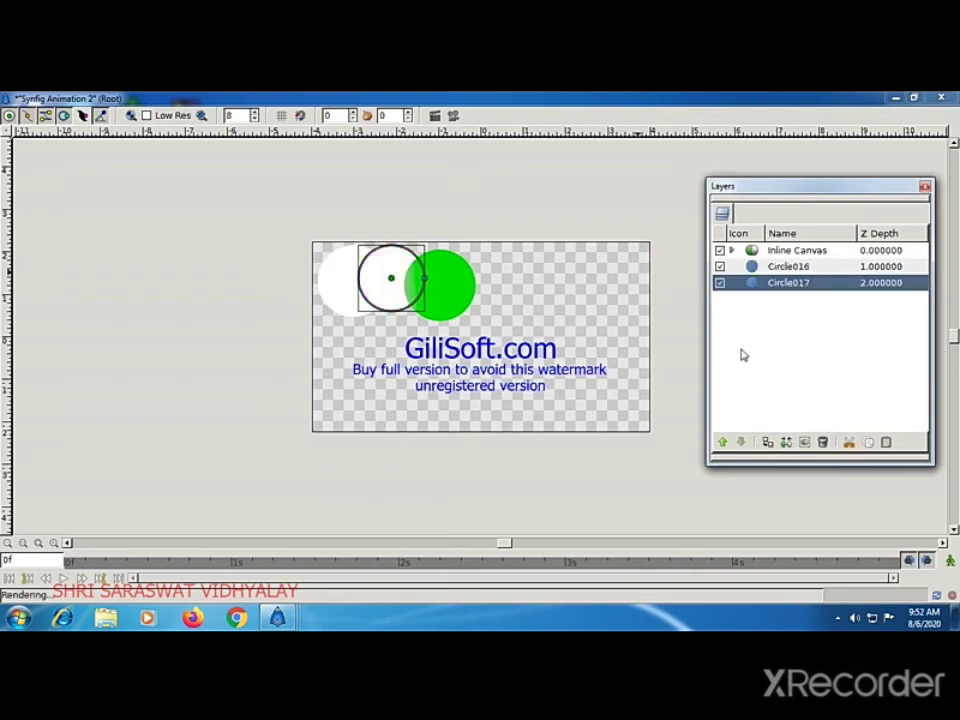
# Move the Circle016 layer into the inline canvas, directly beneath Gradient012 and above Circle020.
pyautogui.click(745, 266)
pyautogui.click(732, 251)
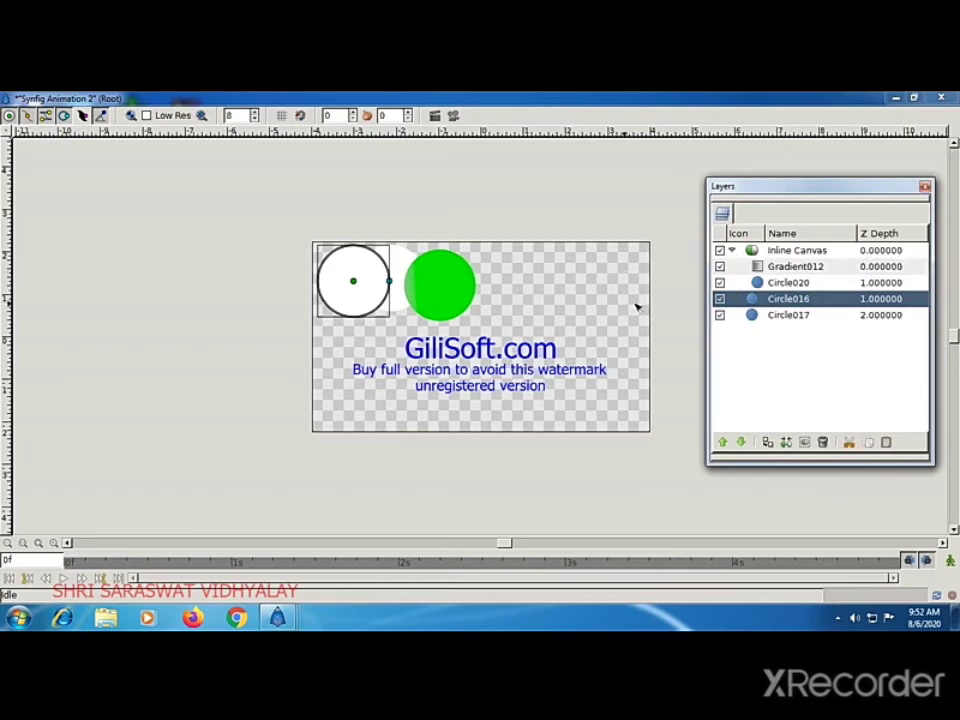
pyautogui.click(742, 273)
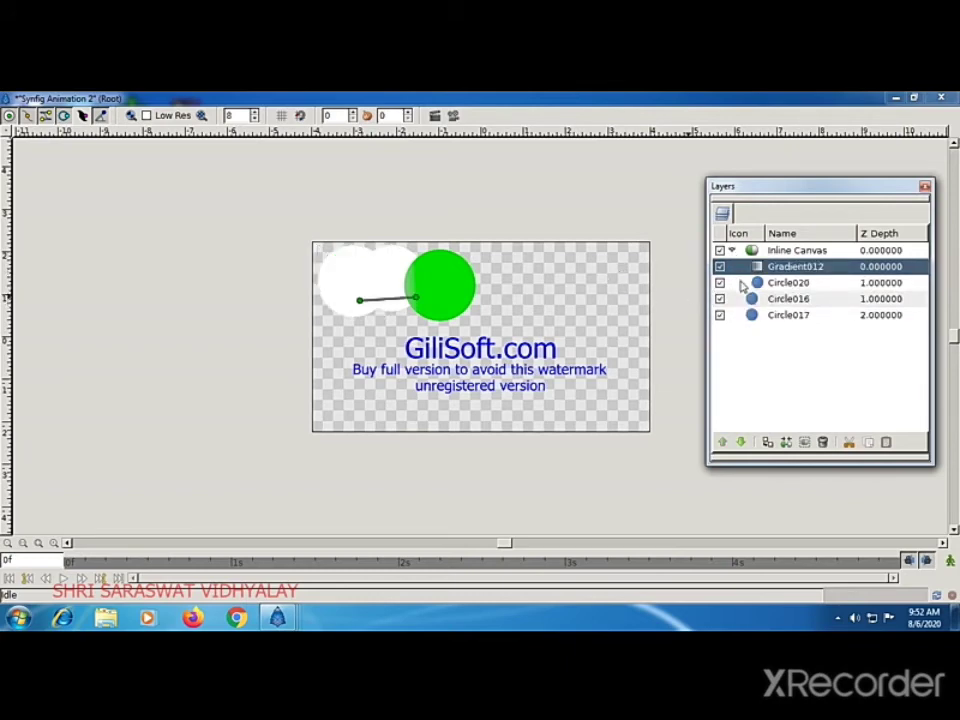
pyautogui.click(745, 298)
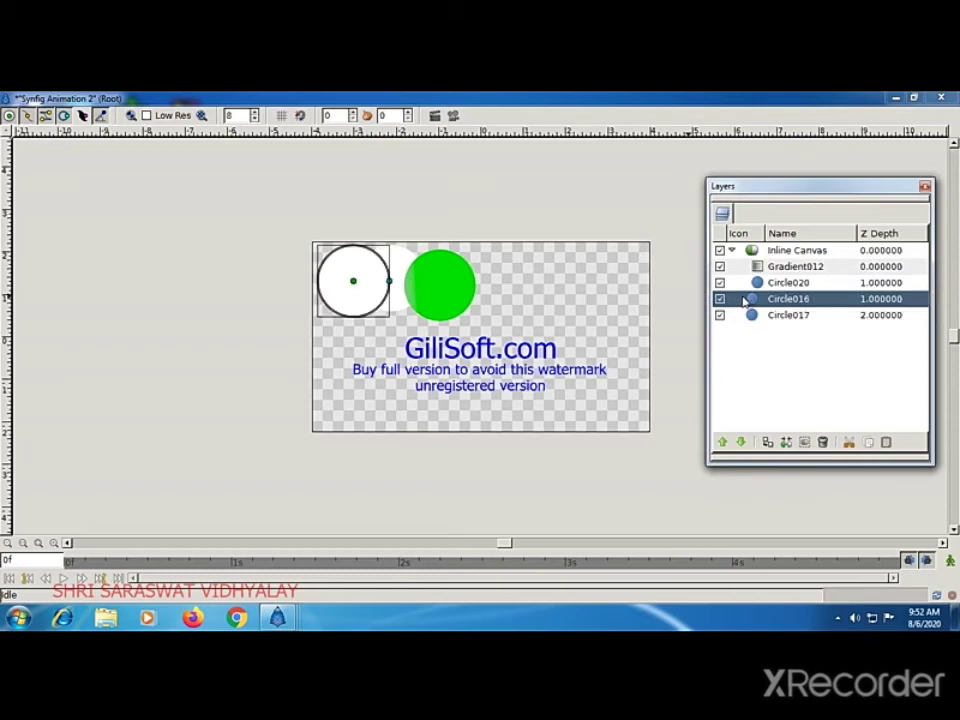
pyautogui.moveTo(745, 299)
pyautogui.mouseDown()
pyautogui.moveTo(760, 286)
pyautogui.moveTo(748, 279)
pyautogui.mouseUp()
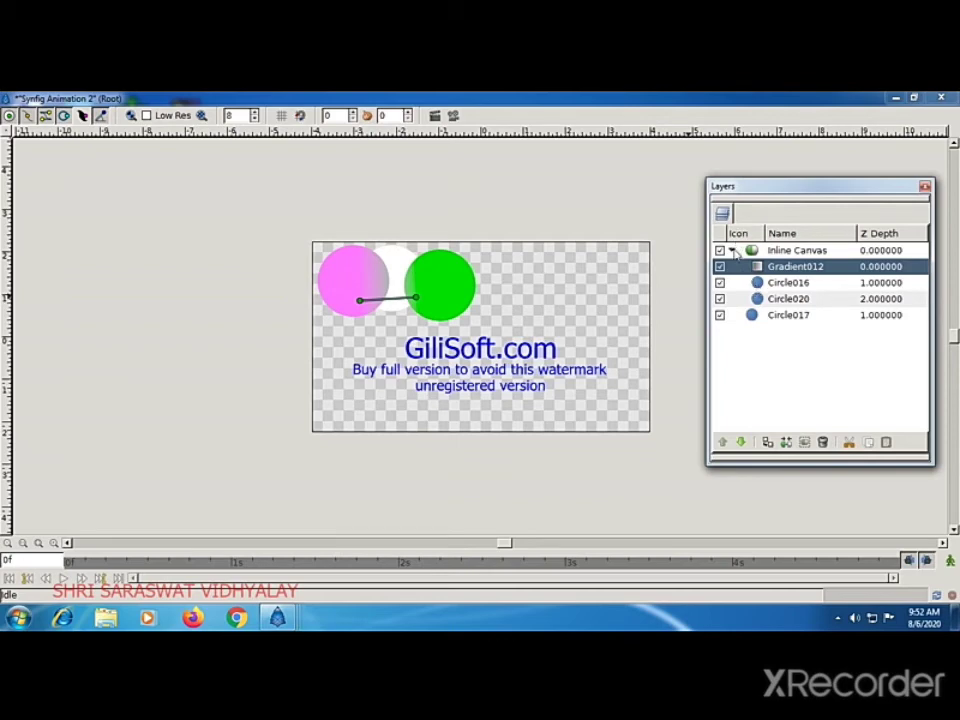
# Compare the circles inside the inline canvas, Circle016 and Circle020, with Circle017 outside it by selecting each one.
pyautogui.click(733, 251)
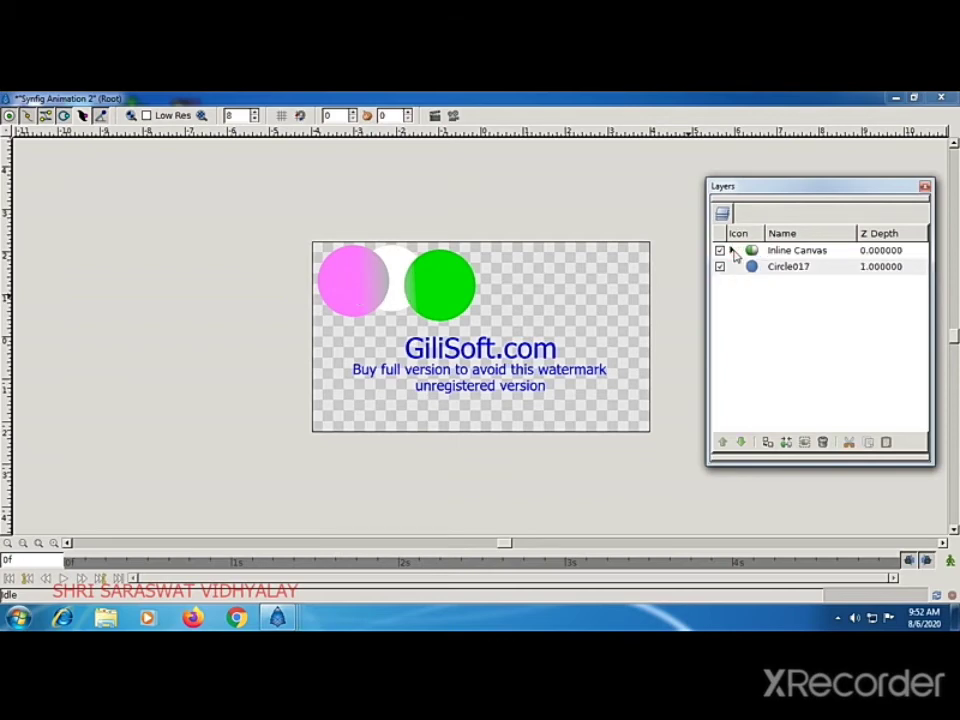
pyautogui.click(396, 270)
pyautogui.click(396, 270)
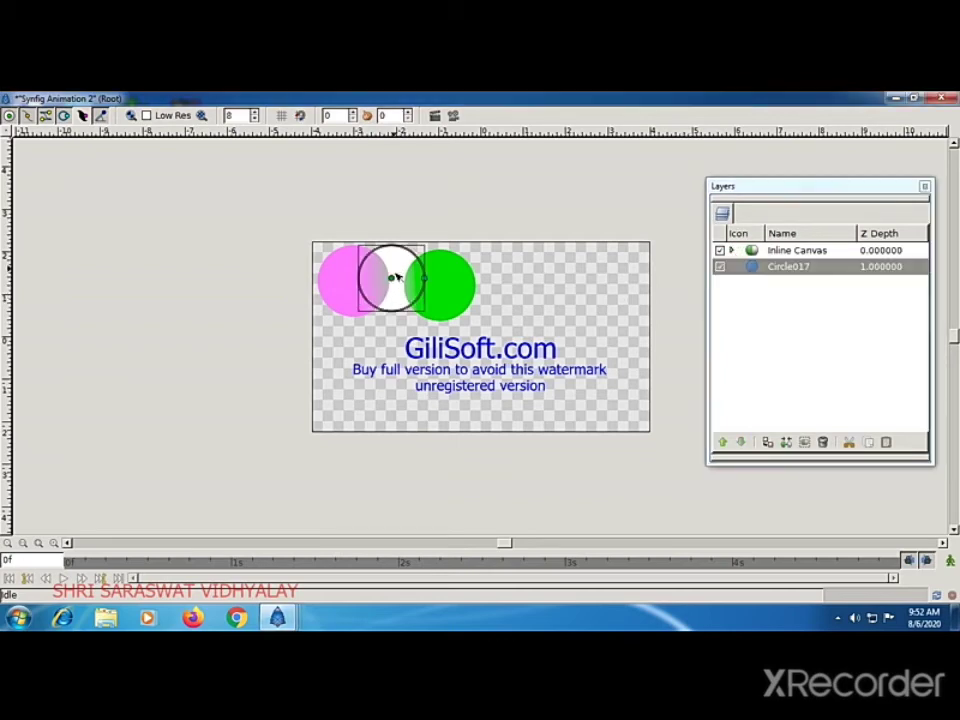
pyautogui.click(733, 251)
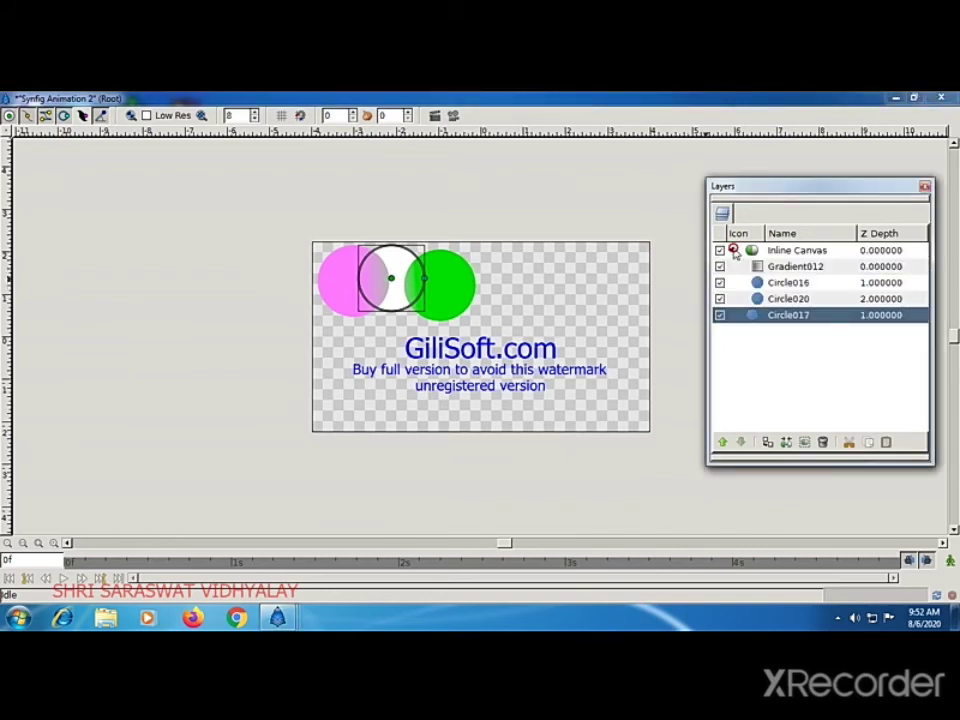
pyautogui.click(807, 284)
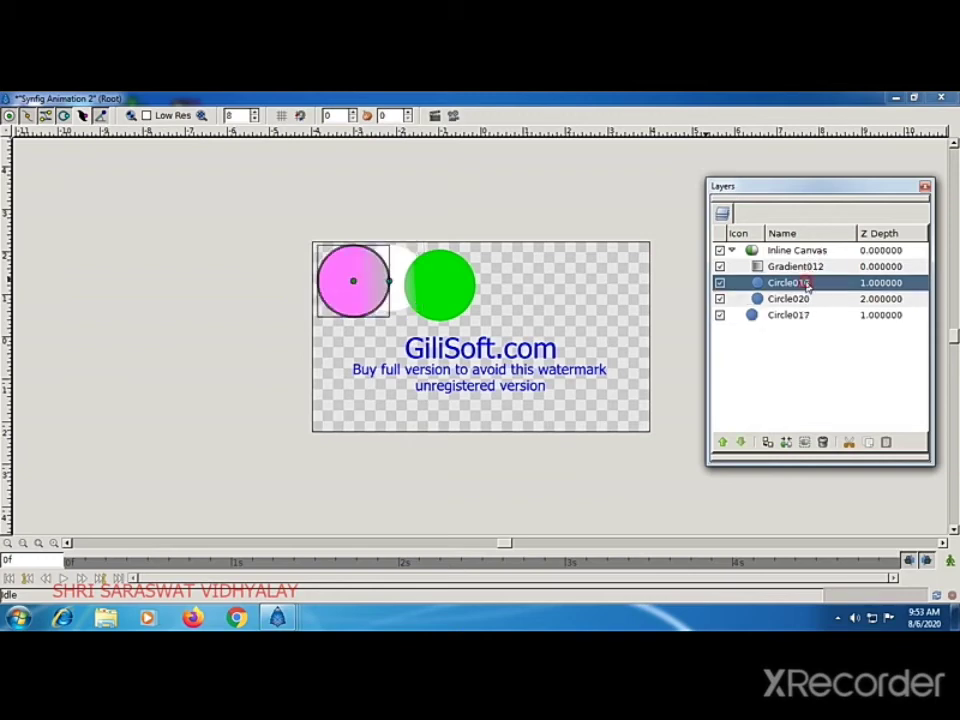
pyautogui.click(814, 301)
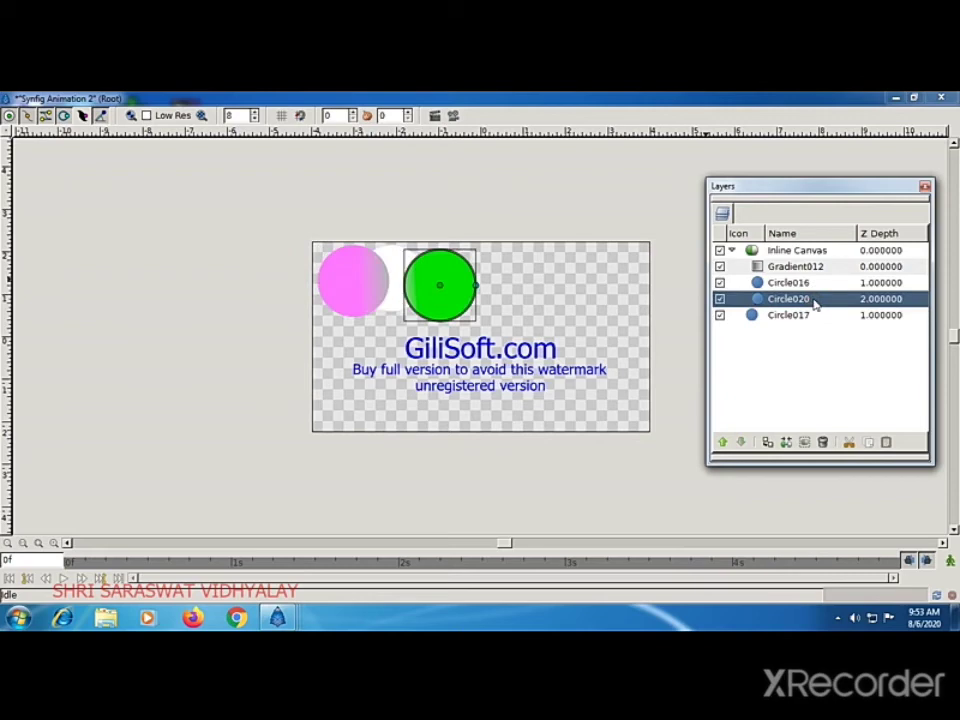
pyautogui.click(732, 250)
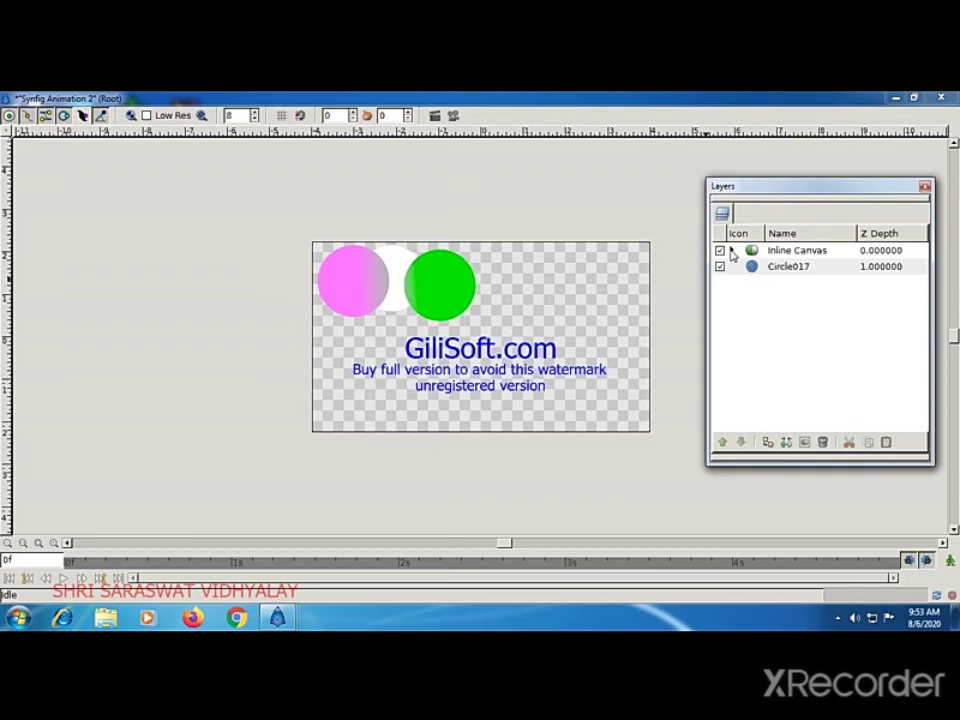
pyautogui.click(732, 250)
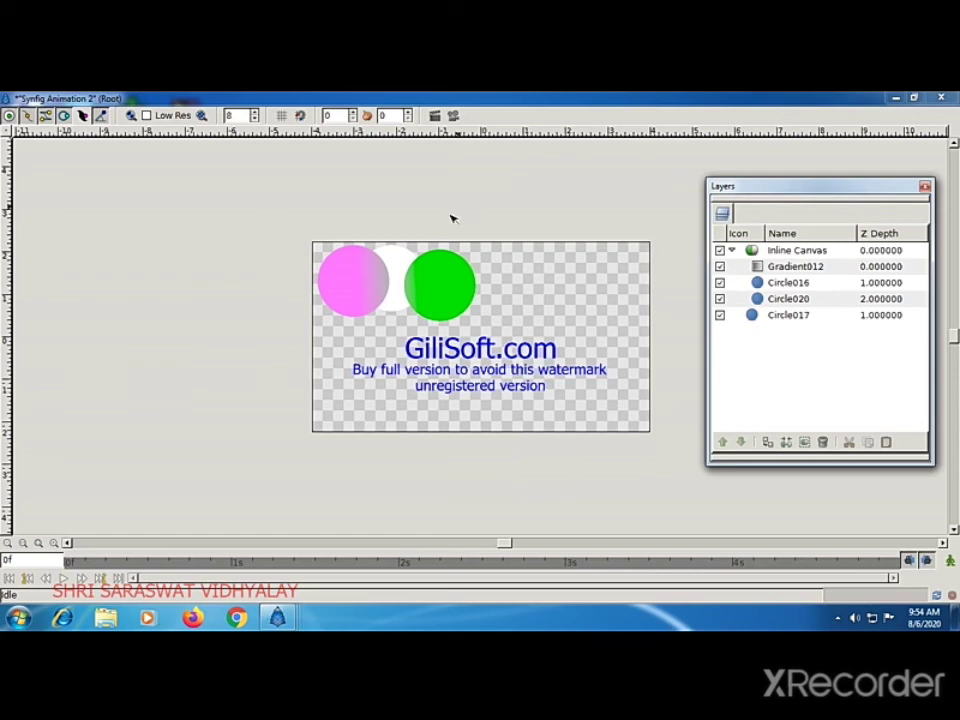
pyautogui.click(440, 286)
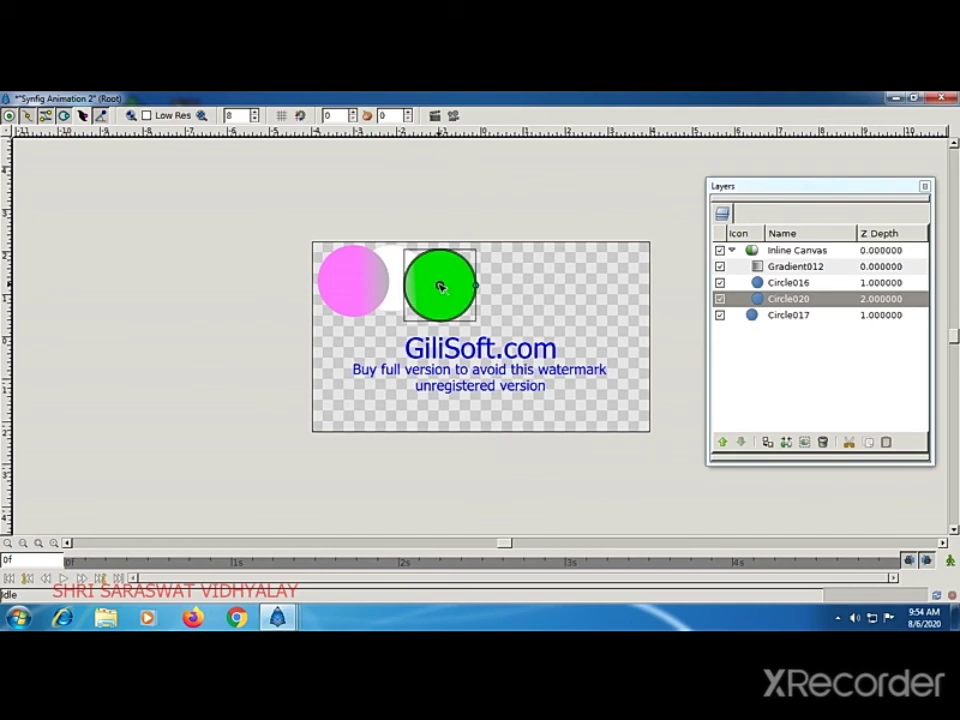
# Raise the Circle017 layer above the inline canvas and return it to directly beneath the canvas.
pyautogui.click(360, 281)
pyautogui.click(398, 271)
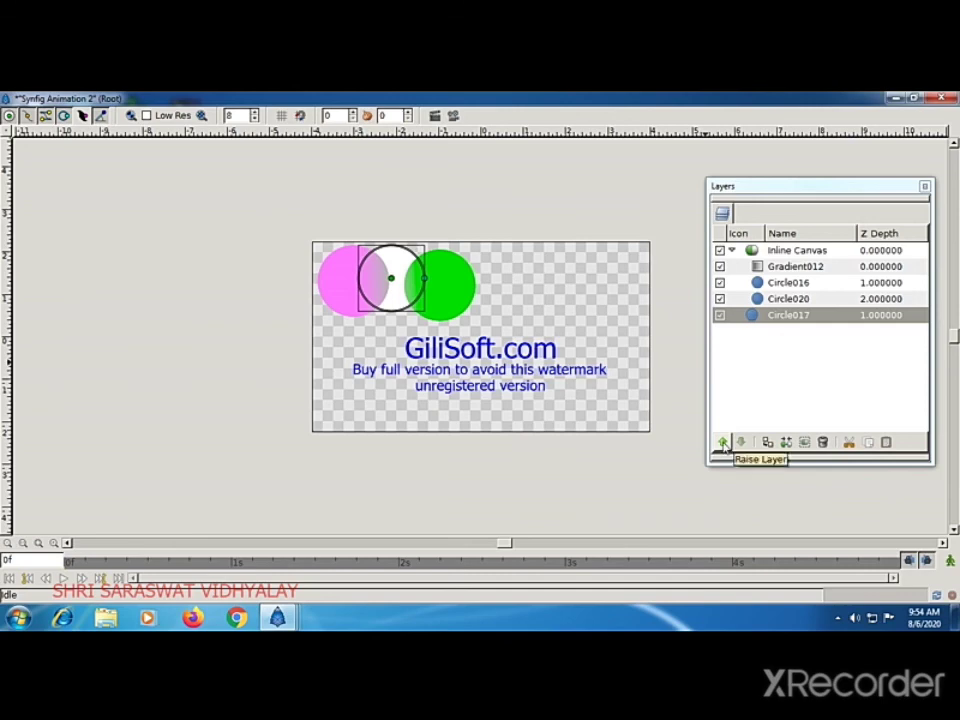
pyautogui.click(735, 316)
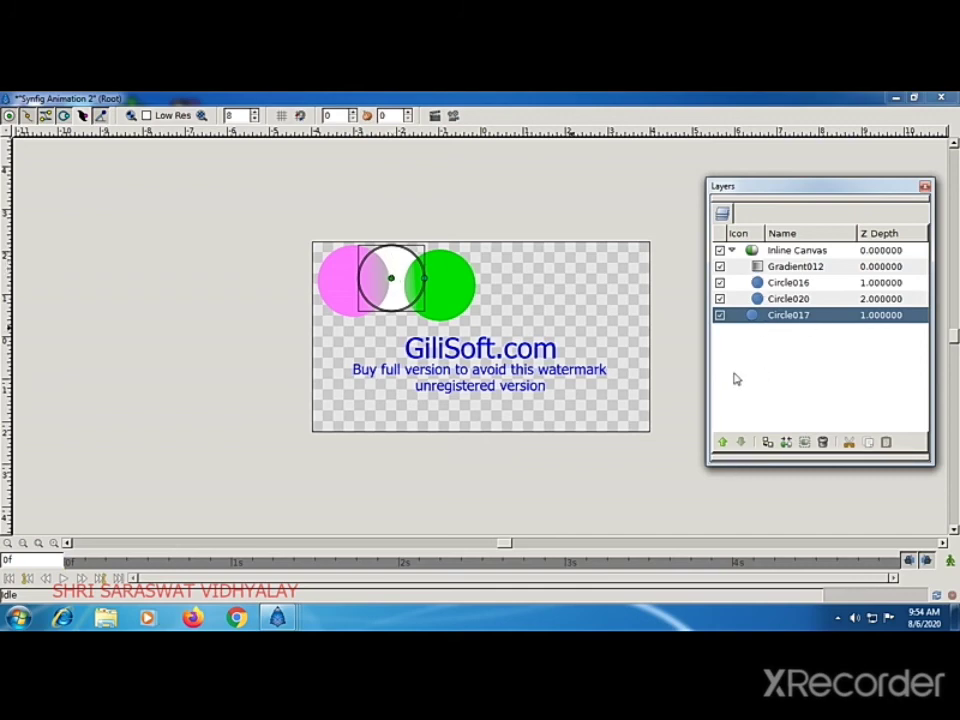
pyautogui.click(720, 443)
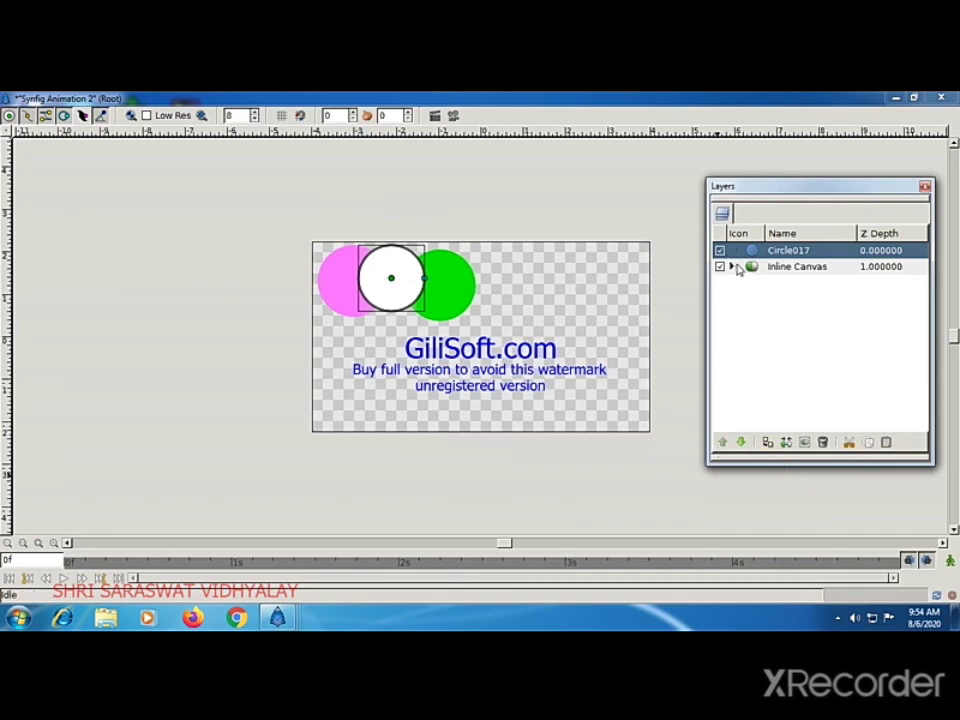
pyautogui.click(738, 443)
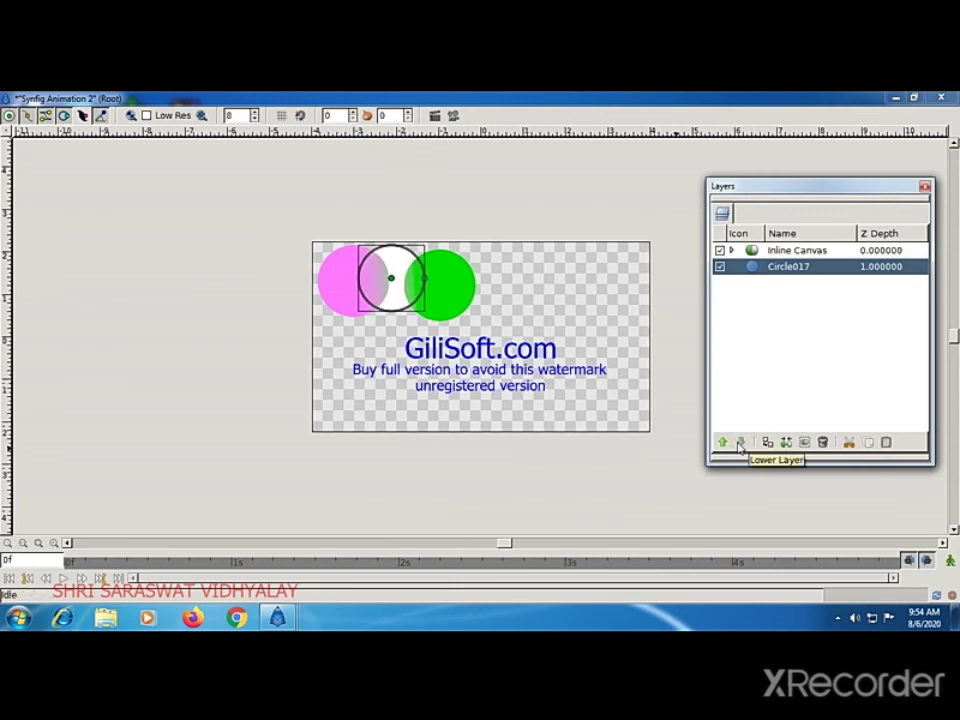
# Expand the inline canvas, raise Circle016 above Gradient012 and return it to directly beneath the gradient.
pyautogui.click(731, 250)
pyautogui.click(742, 282)
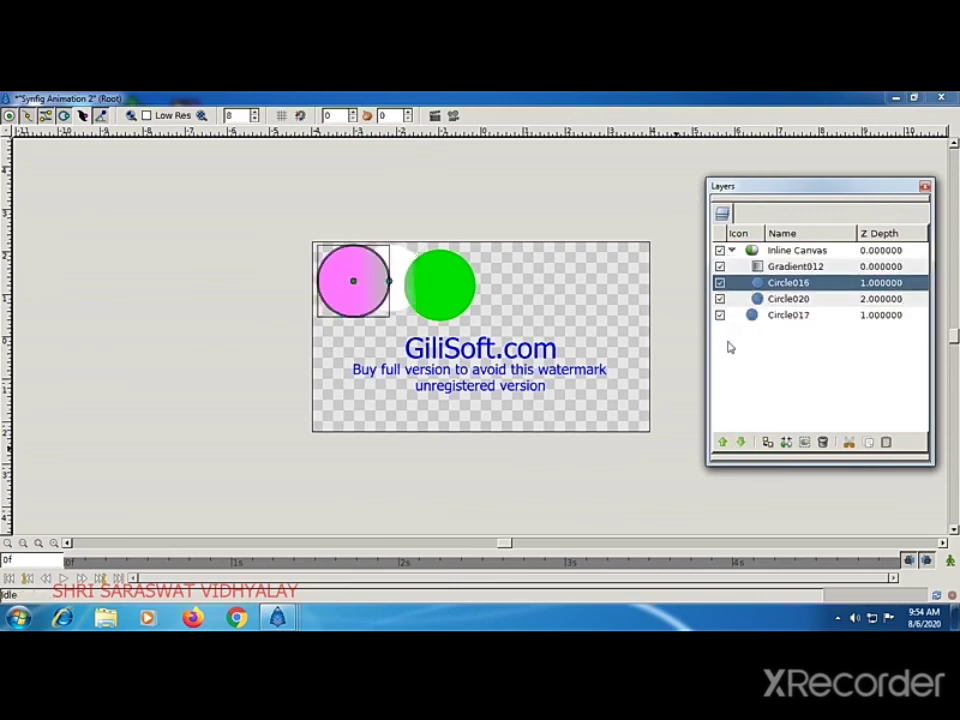
pyautogui.click(722, 443)
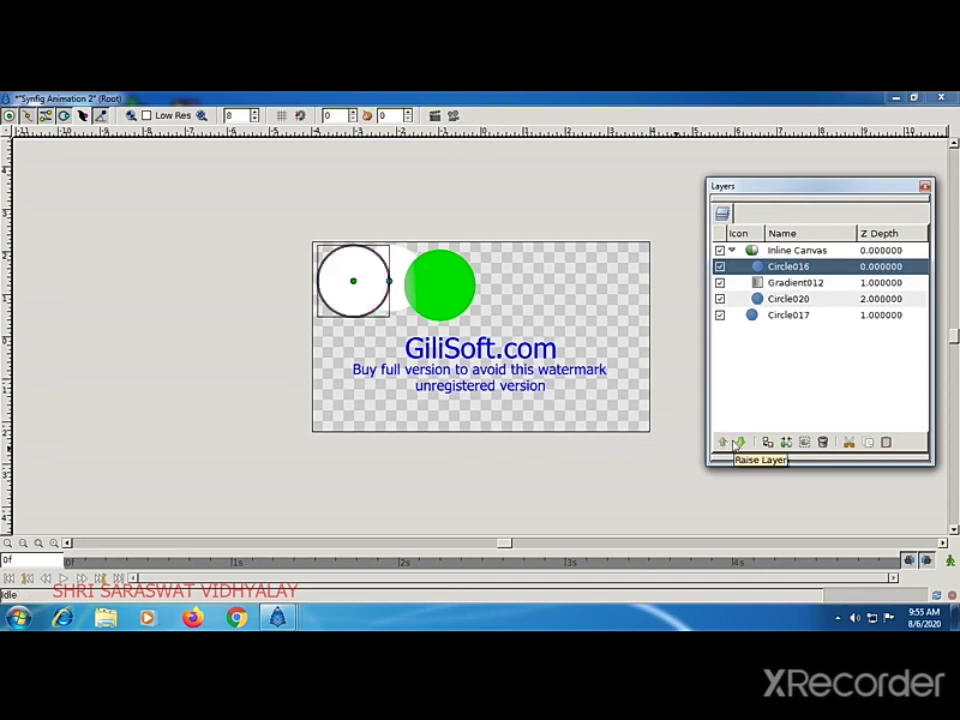
pyautogui.click(741, 442)
# Raise Circle020 above Gradient012 in the inline canvas and lower it to directly beneath the gradient, above Circle016.
pyautogui.click(736, 299)
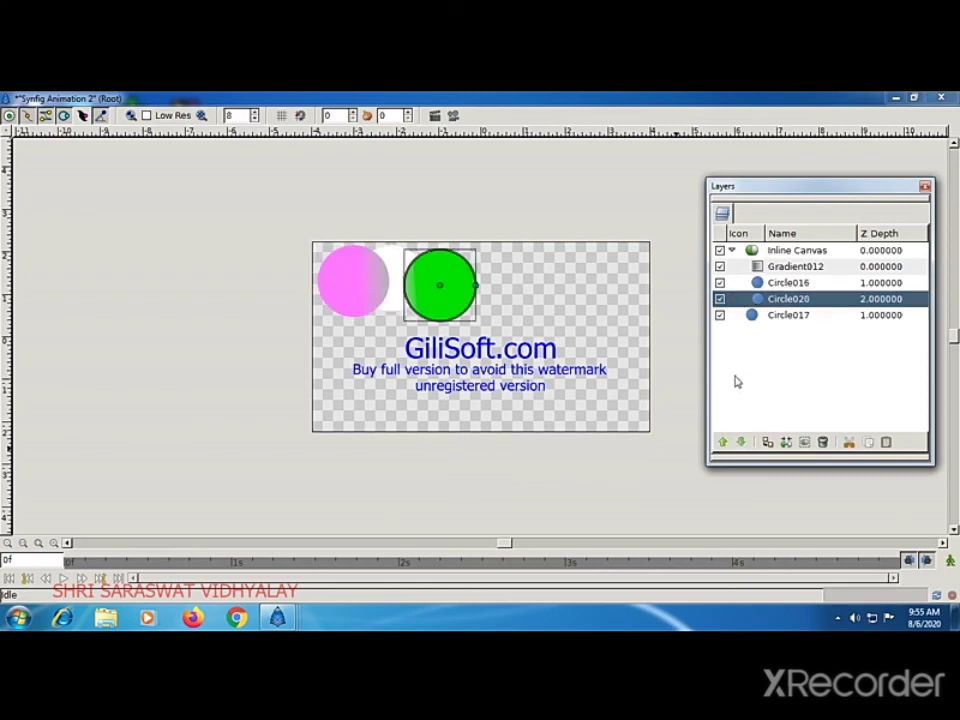
pyautogui.click(727, 441)
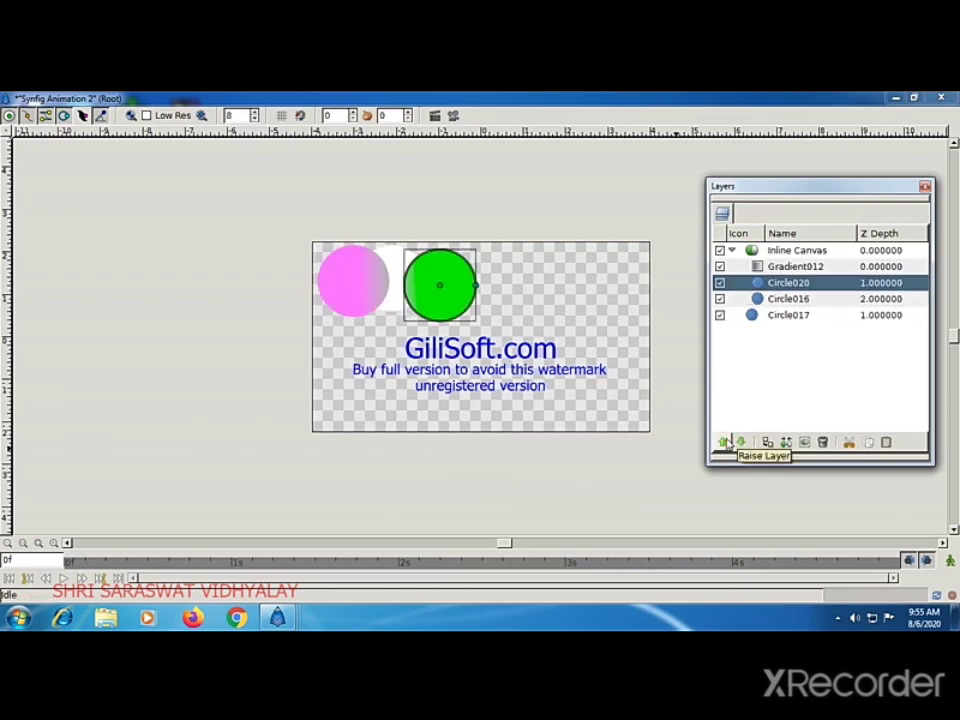
pyautogui.click(727, 441)
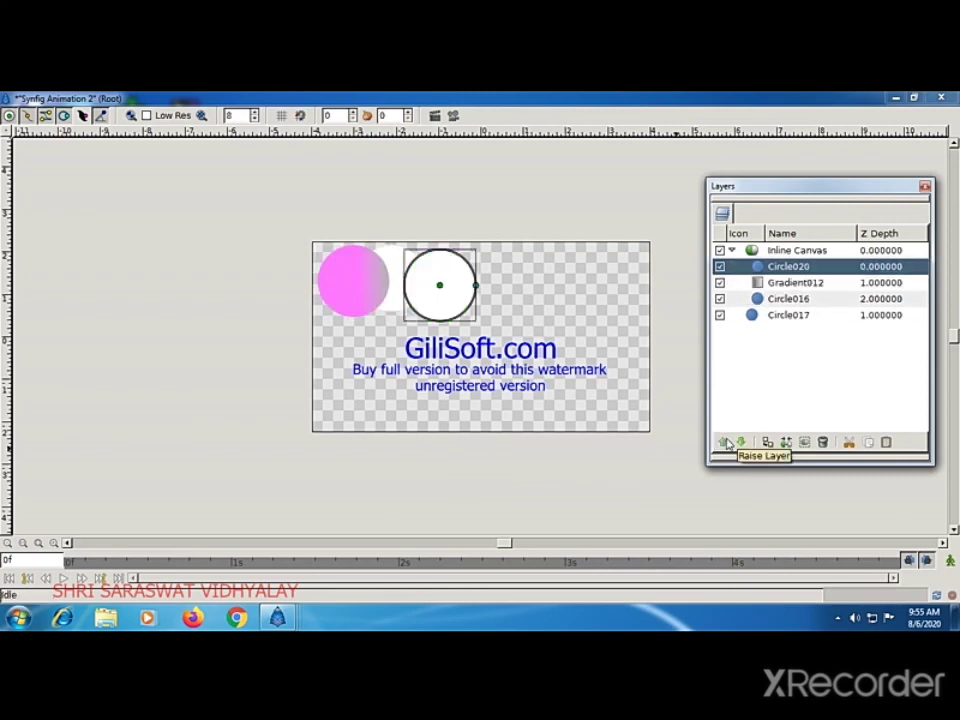
pyautogui.click(741, 442)
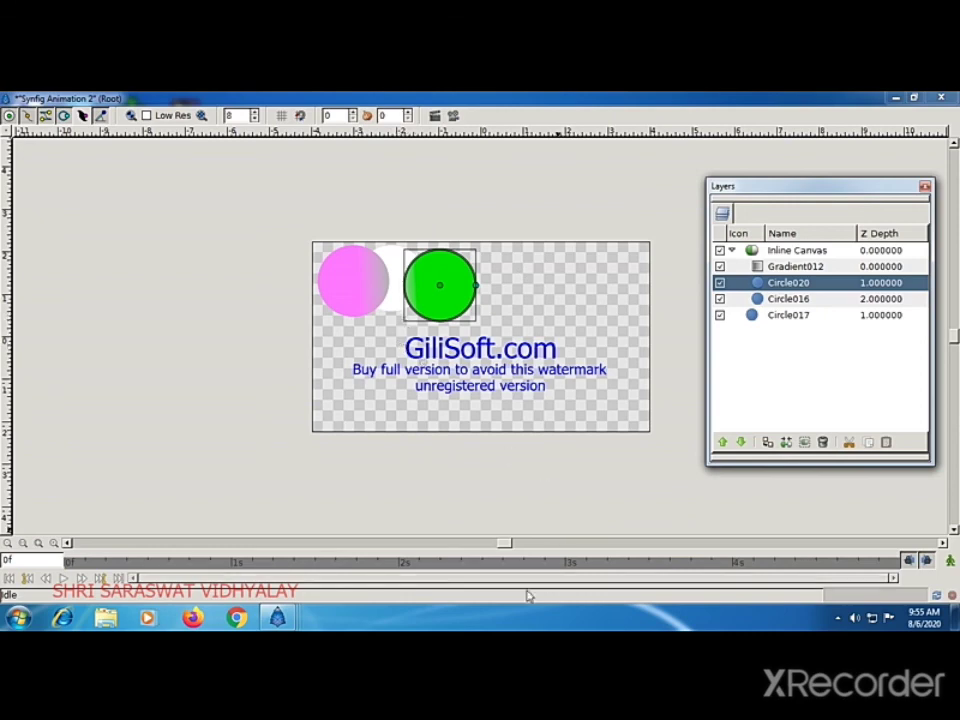
pyautogui.click(838, 617)
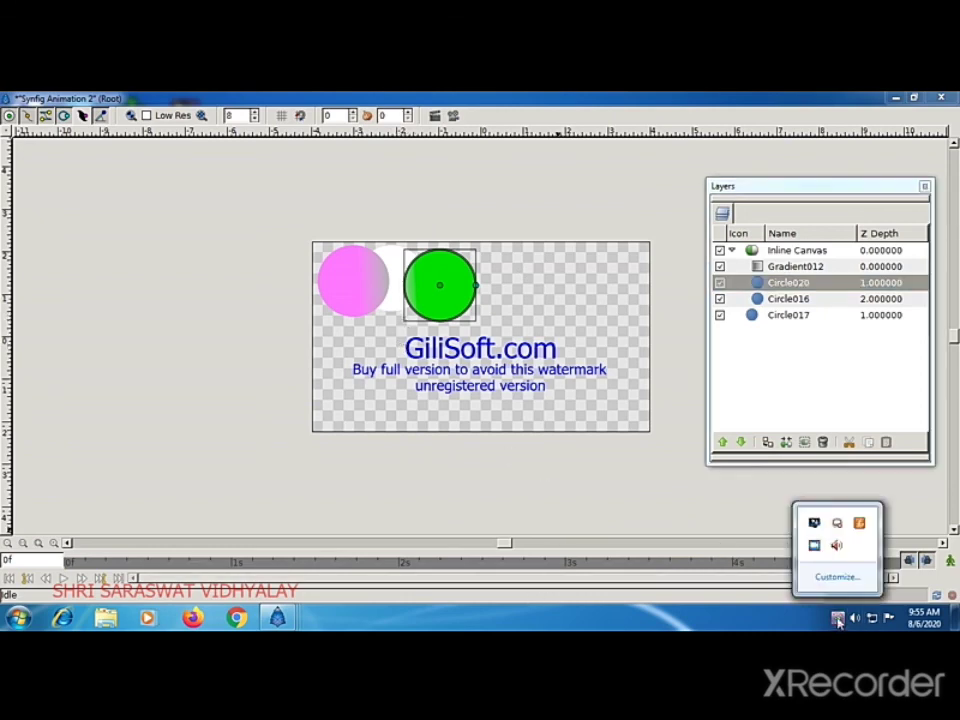
pyautogui.rightClick(814, 547)
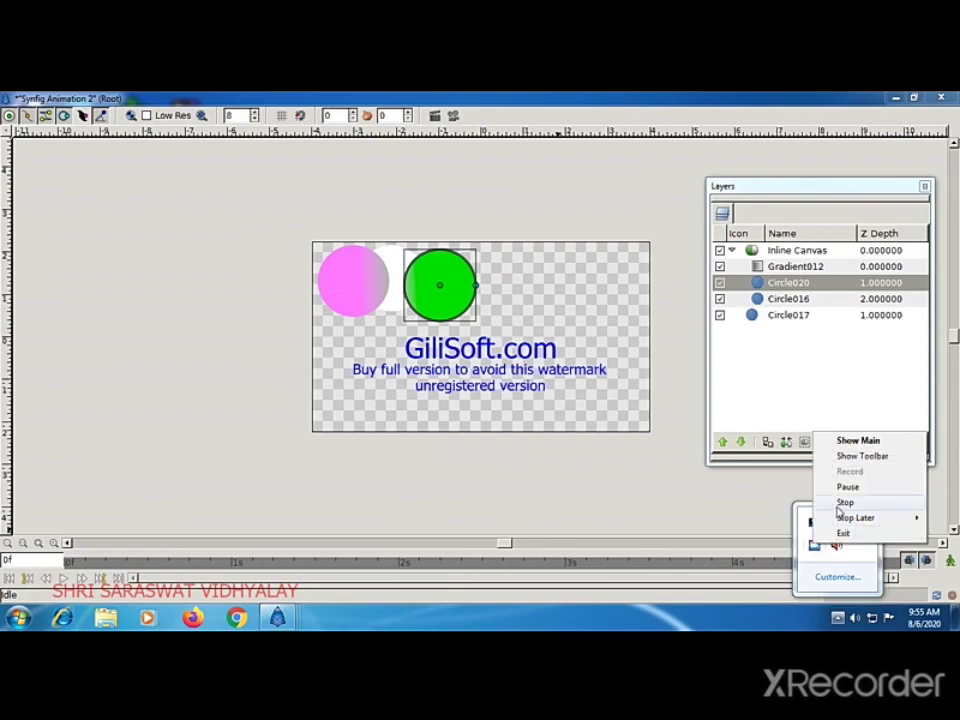